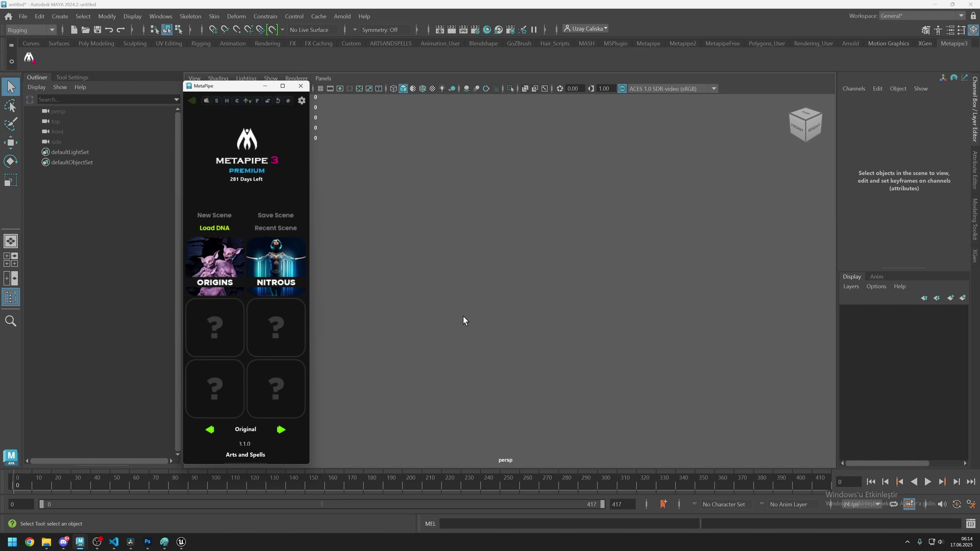
Step: Open the Wrap module from the Custom Topo set without saving the current scene
{"action": "left_click", "coordinate": [280, 431]}
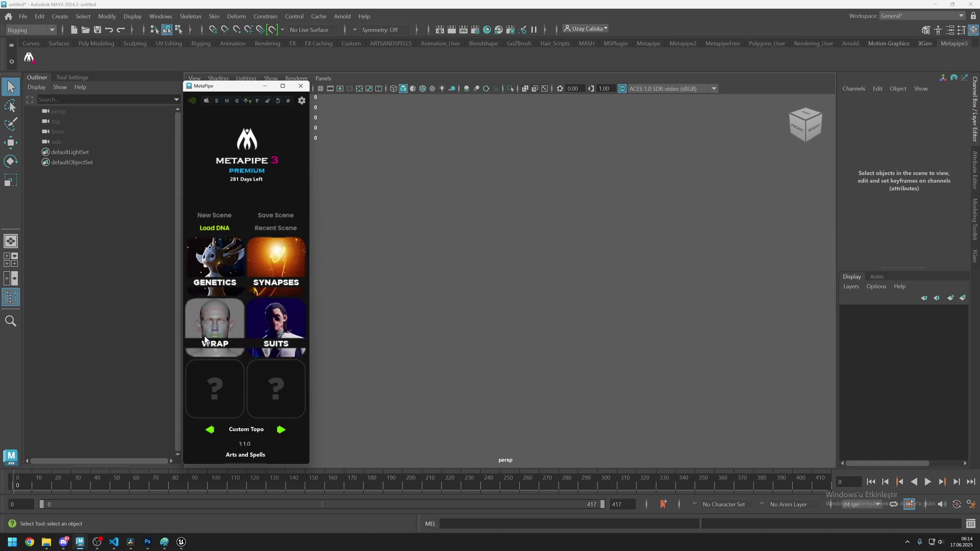
{"action": "left_click", "coordinate": [221, 328]}
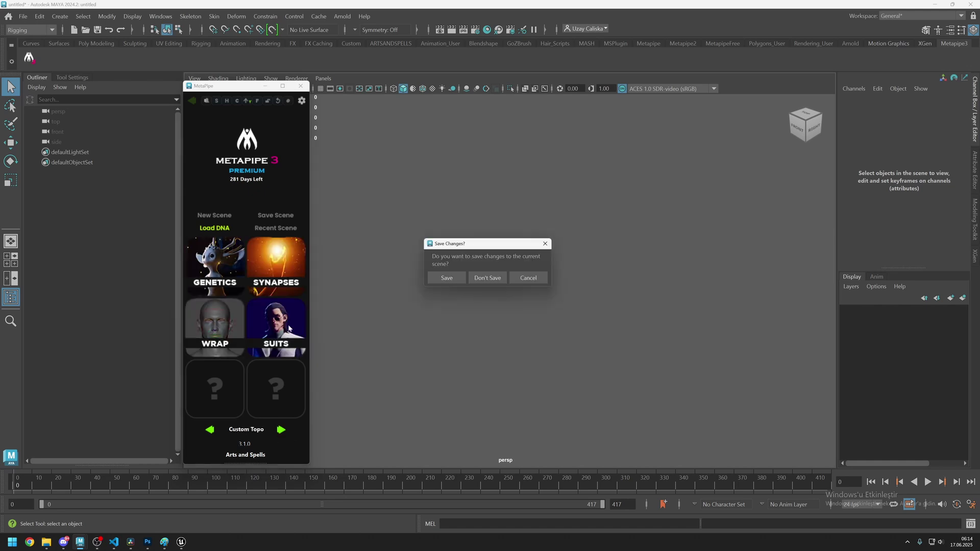
{"action": "left_click", "coordinate": [488, 278]}
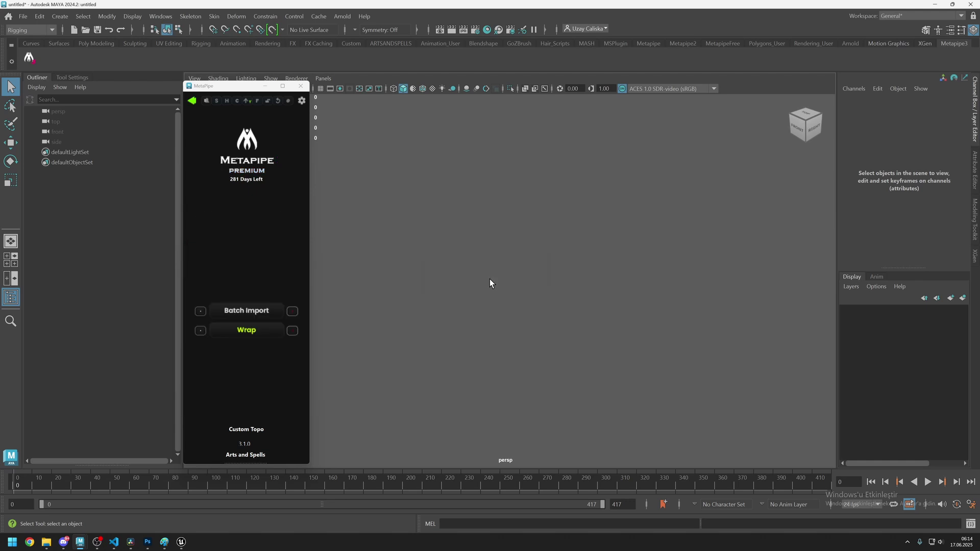
Step: Batch import the head mesh and run Wrap on it to create the facial guide curves
{"action": "left_click_drag", "start_coordinate": [434, 215], "coordinate": [569, 310]}
{"action": "left_click", "coordinate": [250, 310]}
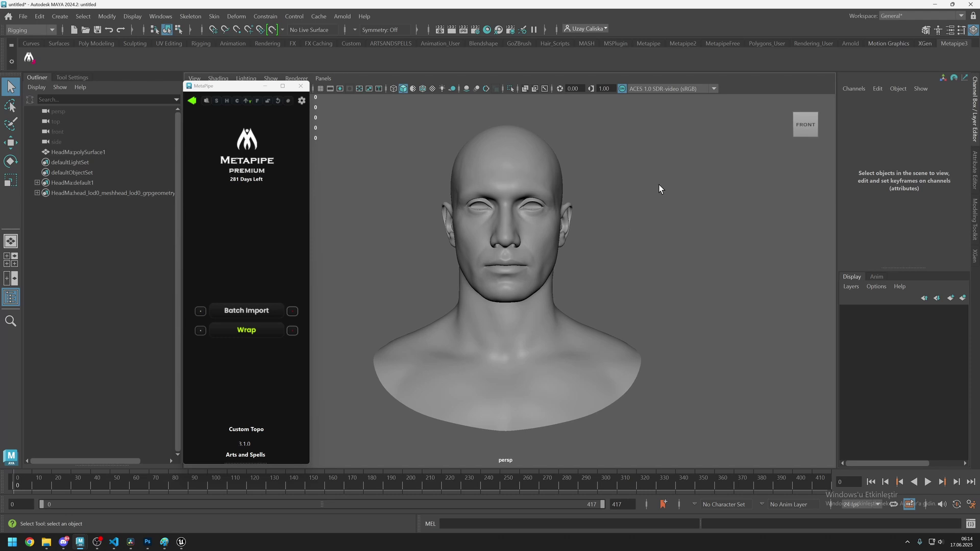
{"action": "left_click_drag", "start_coordinate": [659, 185], "coordinate": [518, 249]}
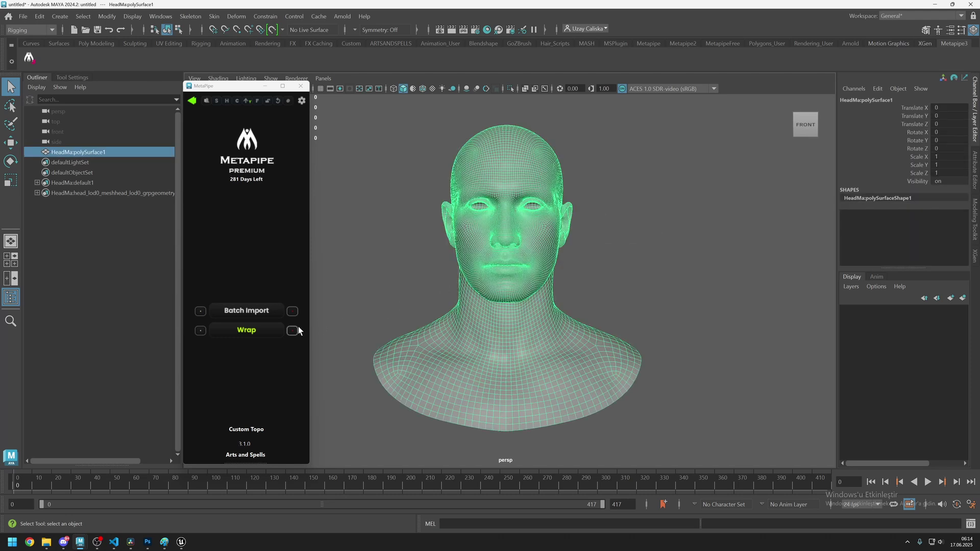
{"action": "left_click", "coordinate": [257, 330]}
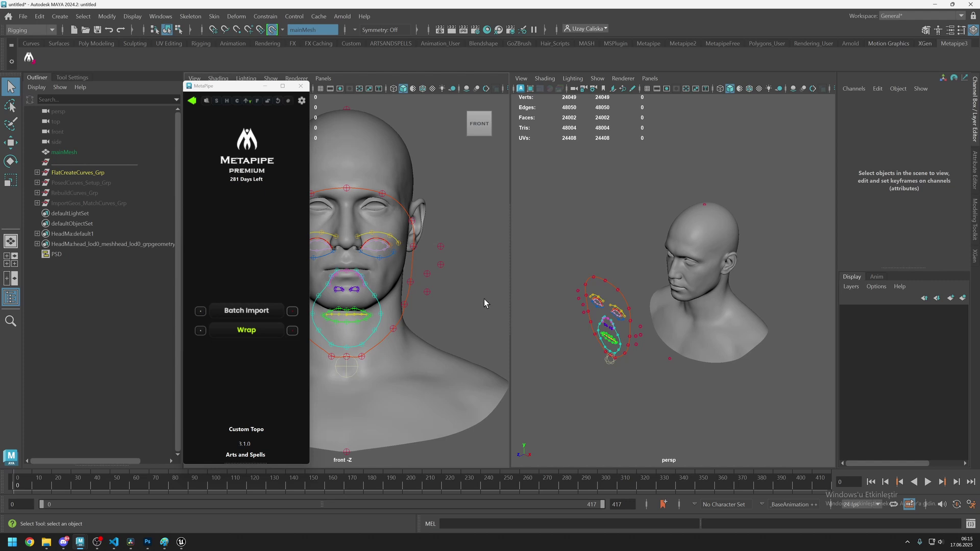
Step: Raise the master control of the guide curves and scale it to about 0.95 so the curves fit the face in front view
{"action": "key", "text": "space"}
{"action": "scroll", "coordinate": [504, 421], "scroll_direction": "down", "scroll_amount": 4}
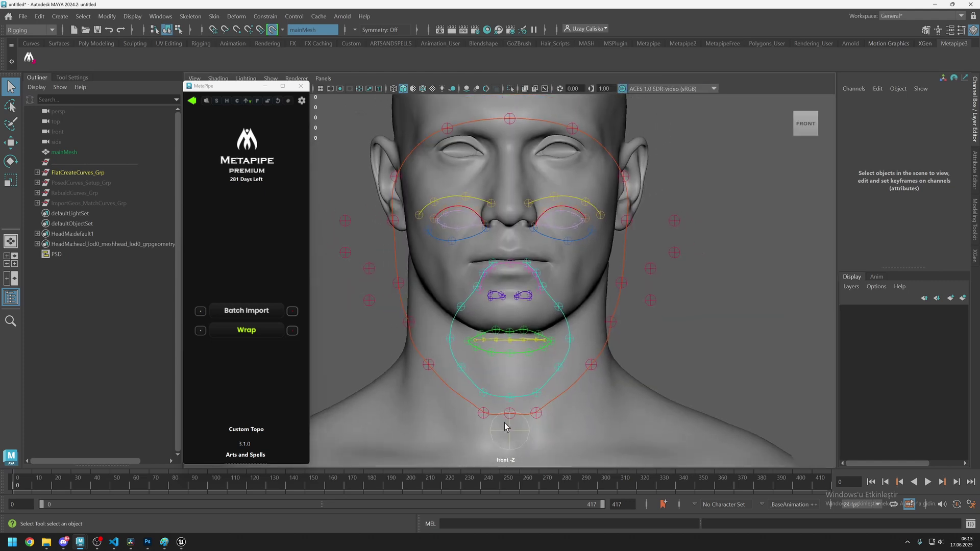
{"action": "left_click", "coordinate": [518, 395]}
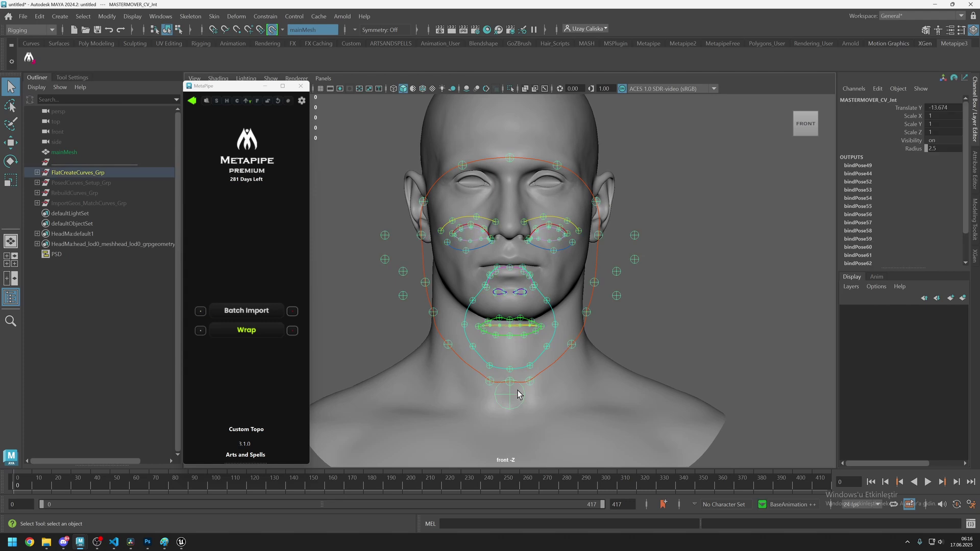
{"action": "key", "text": "w"}
{"action": "left_click", "coordinate": [510, 366]}
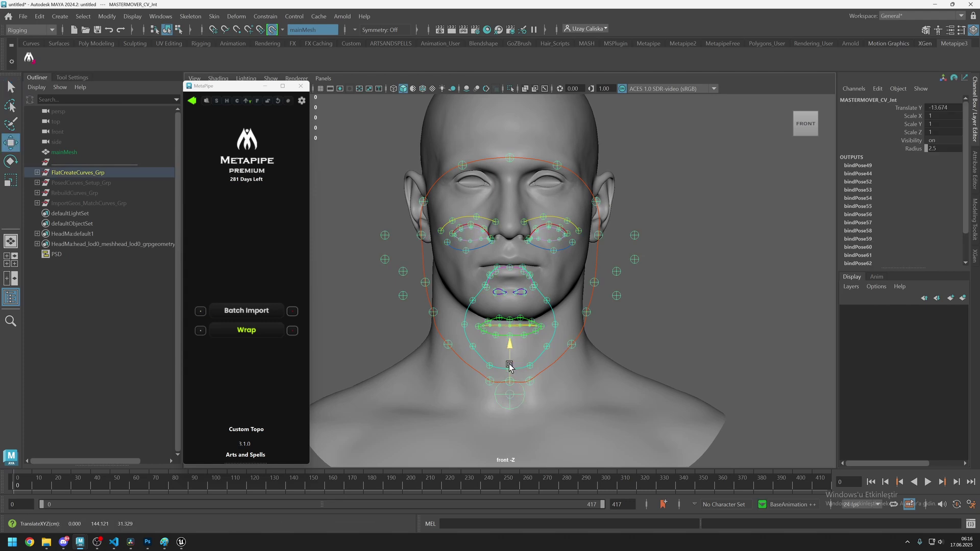
{"action": "left_click_drag", "start_coordinate": [510, 366], "coordinate": [497, 338]}
{"action": "key", "text": "r"}
{"action": "middle_click_drag", "start_coordinate": [521, 288], "coordinate": [519, 358], "text": "alt"}
{"action": "key", "text": "w"}
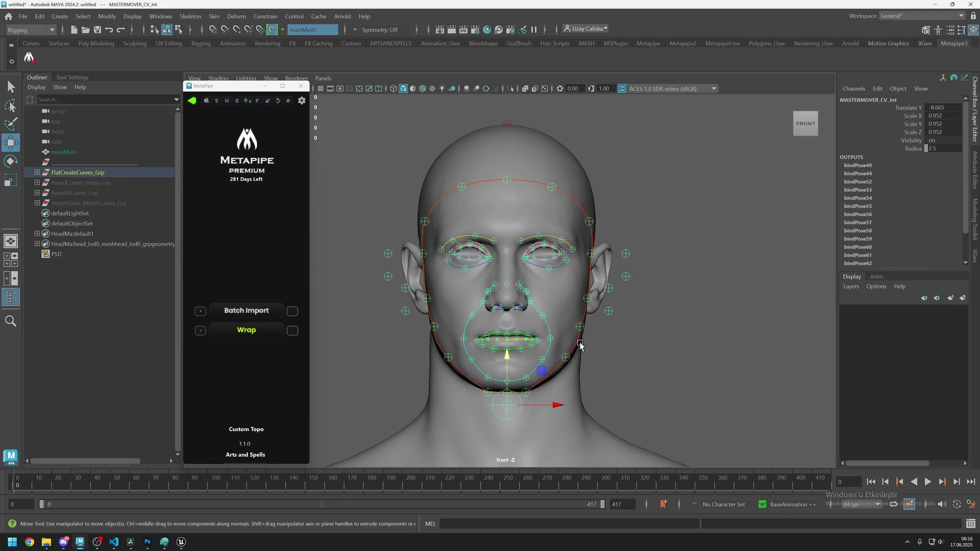
Step: Try moving the bottom guide point of the character's left ear
{"action": "left_click", "coordinate": [607, 330]}
{"action": "left_click", "coordinate": [609, 311]}
{"action": "left_click_drag", "start_coordinate": [610, 310], "coordinate": [612, 322]}
{"action": "key", "text": "ctrl+z"}
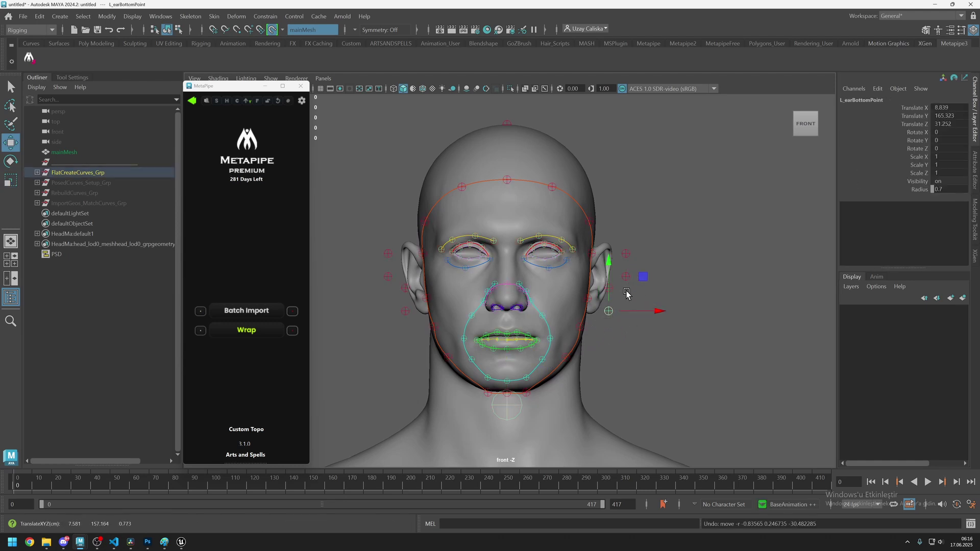
Step: Turn on Symmetry in the Wrap options and return to the Wrap module
{"action": "left_click", "coordinate": [204, 333]}
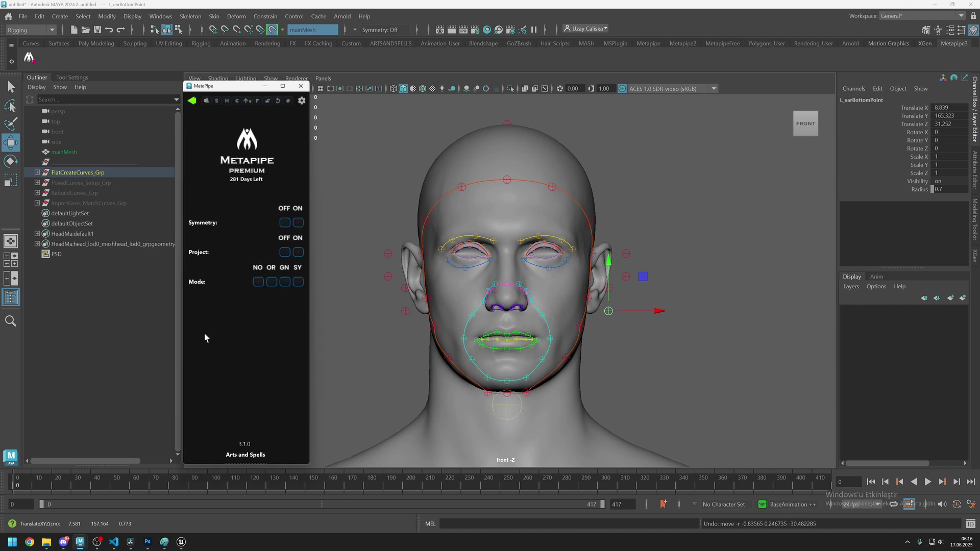
{"action": "left_click", "coordinate": [298, 223]}
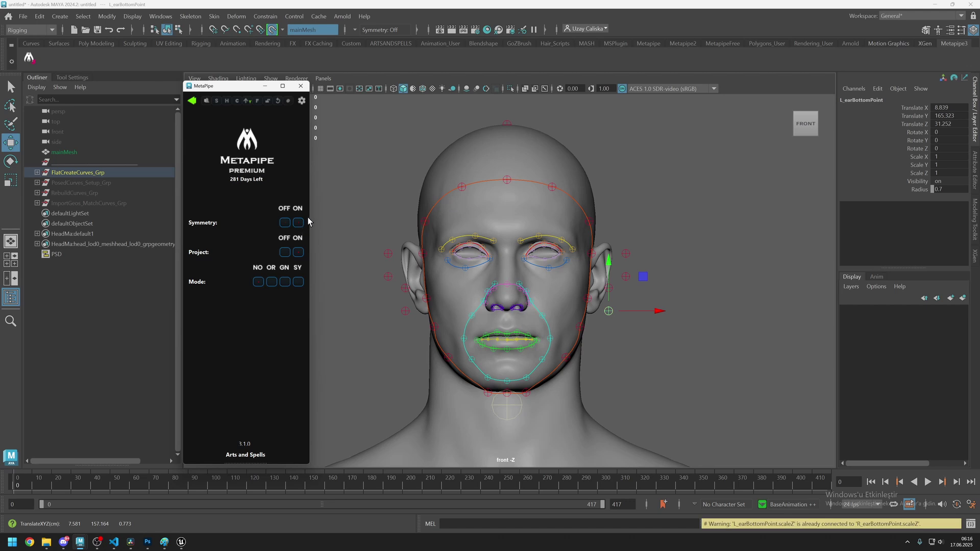
{"action": "left_click", "coordinate": [192, 102]}
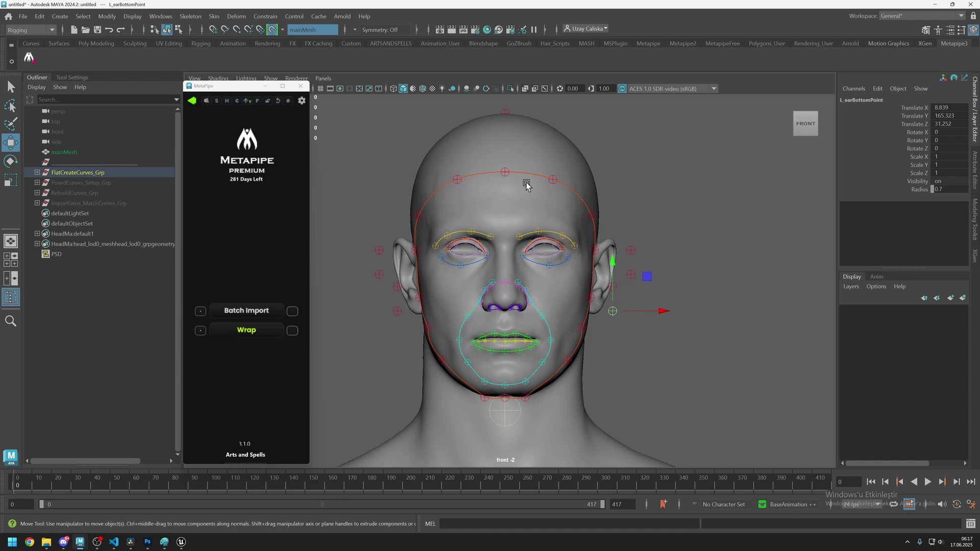
Step: Snap the face-limit curve's centre forehead point onto the head mesh and check its depth in the perspective view
{"action": "left_click", "coordinate": [505, 173]}
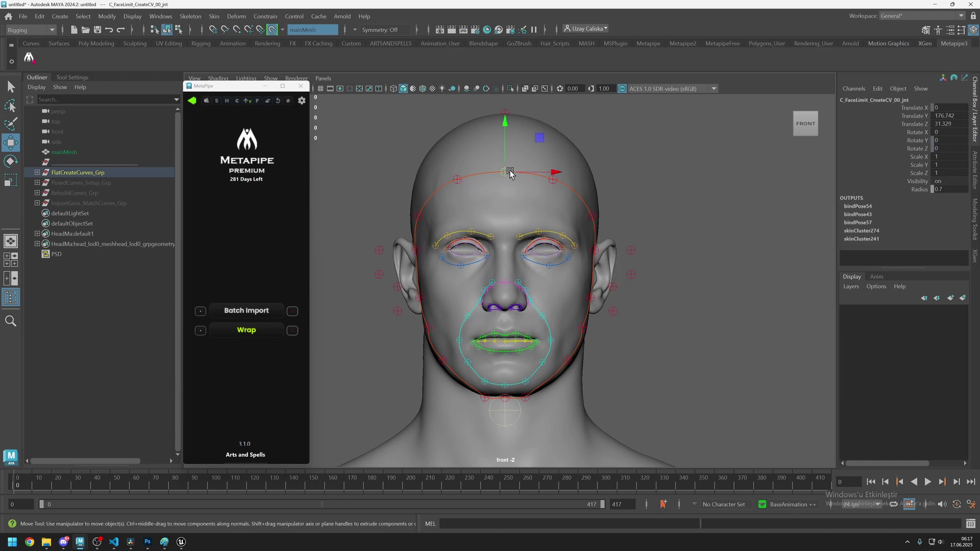
{"action": "scroll", "coordinate": [502, 180], "scroll_direction": "up", "scroll_amount": 3}
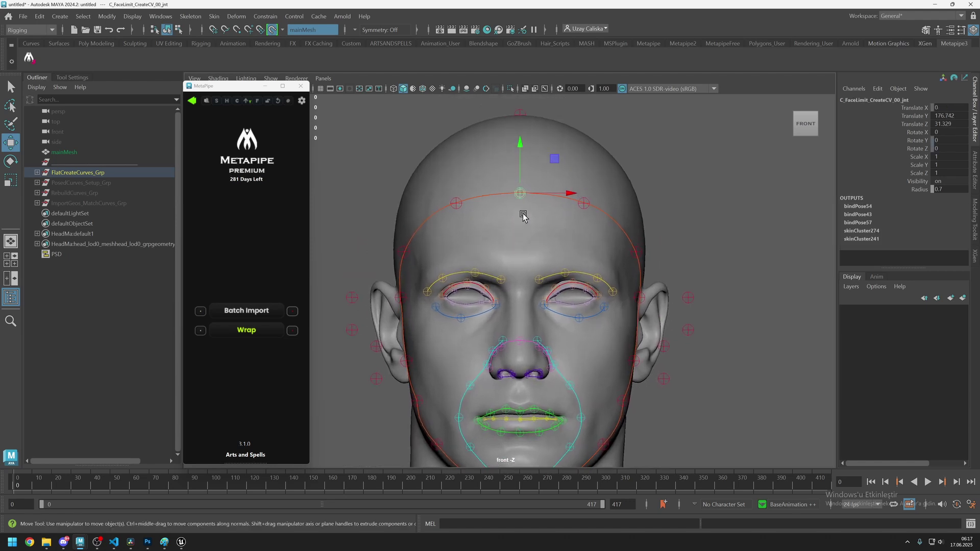
{"action": "left_click", "coordinate": [520, 194]}
{"action": "left_click_drag", "start_coordinate": [519, 194], "coordinate": [519, 193]}
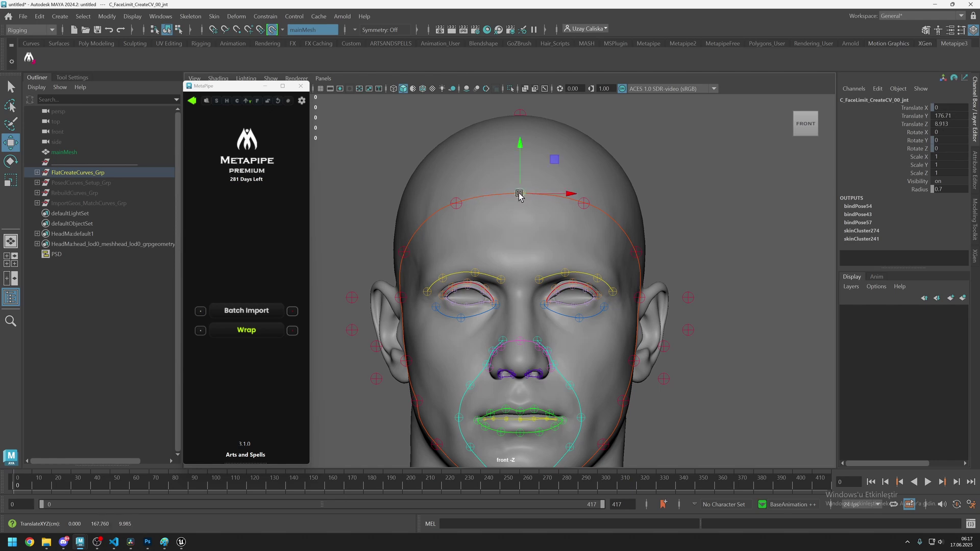
{"action": "key", "text": "space"}
{"action": "key", "text": "space"}
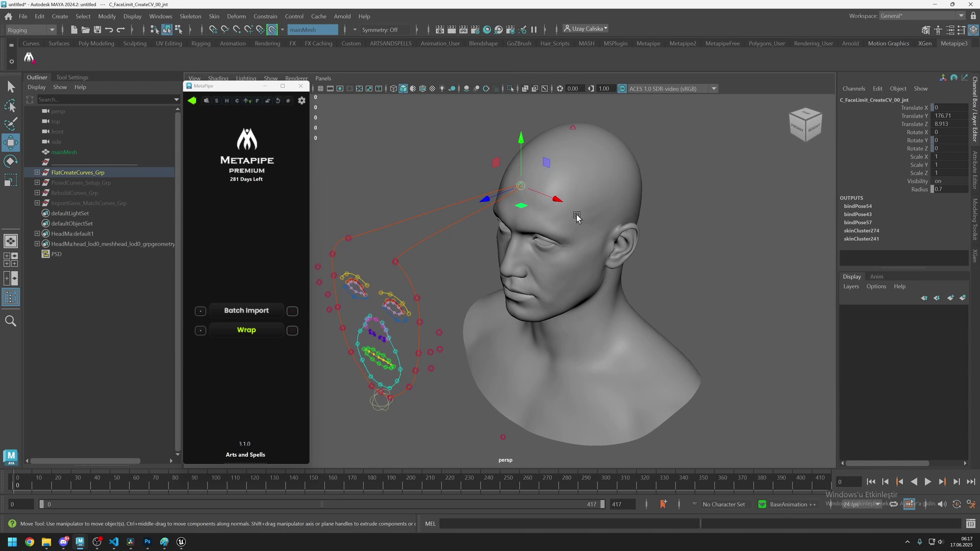
{"action": "middle_click_drag", "start_coordinate": [383, 287], "coordinate": [501, 266], "text": "alt"}
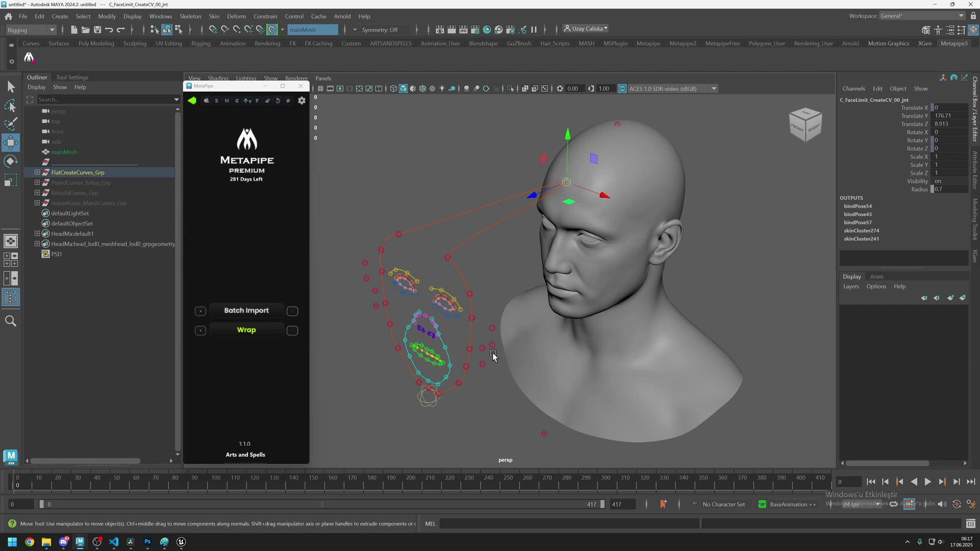
{"action": "key", "text": "space"}
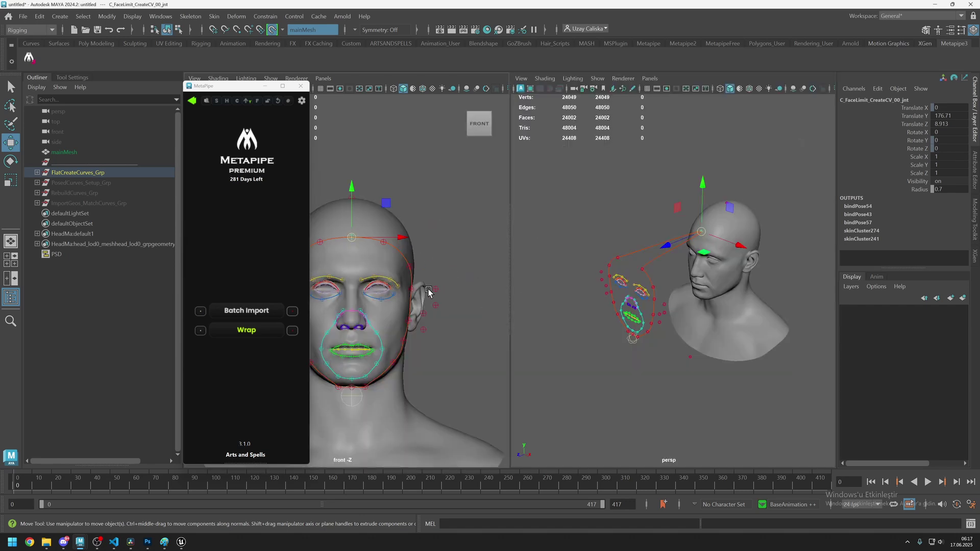
Step: Snap the face-limit curve's left forehead and temple points onto the head mesh in the front view
{"action": "key", "text": "space"}
{"action": "left_click", "coordinate": [583, 204]}
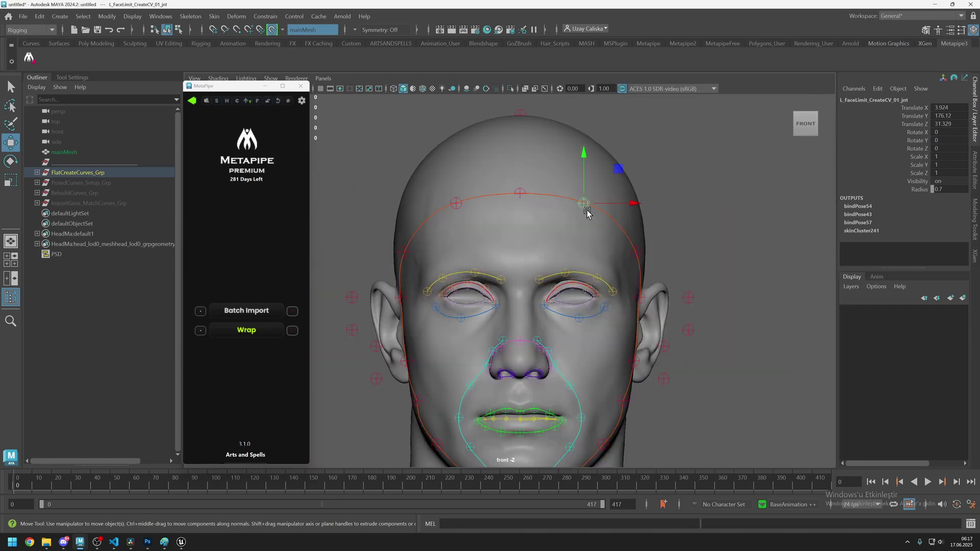
{"action": "left_click_drag", "start_coordinate": [583, 207], "coordinate": [588, 203]}
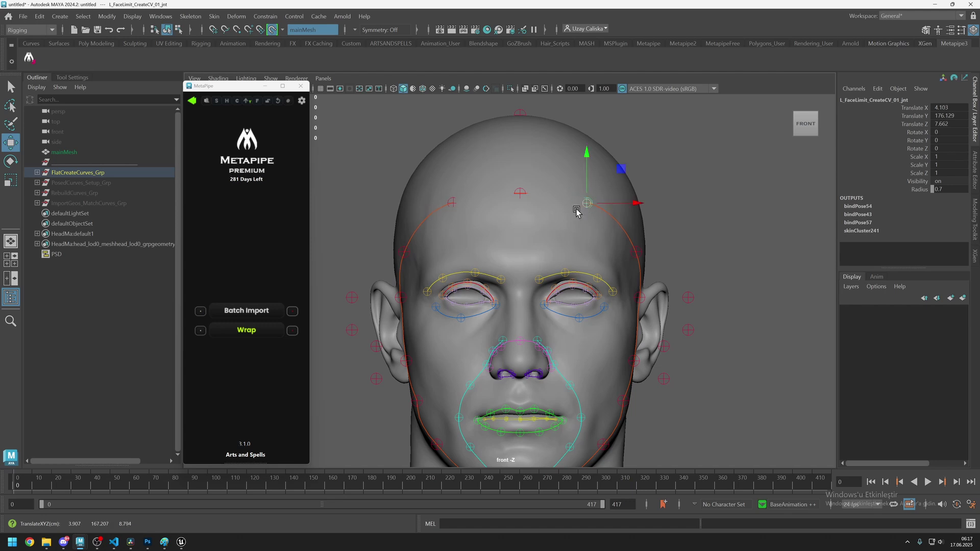
{"action": "left_click", "coordinate": [637, 252]}
{"action": "left_click_drag", "start_coordinate": [637, 251], "coordinate": [636, 251]}
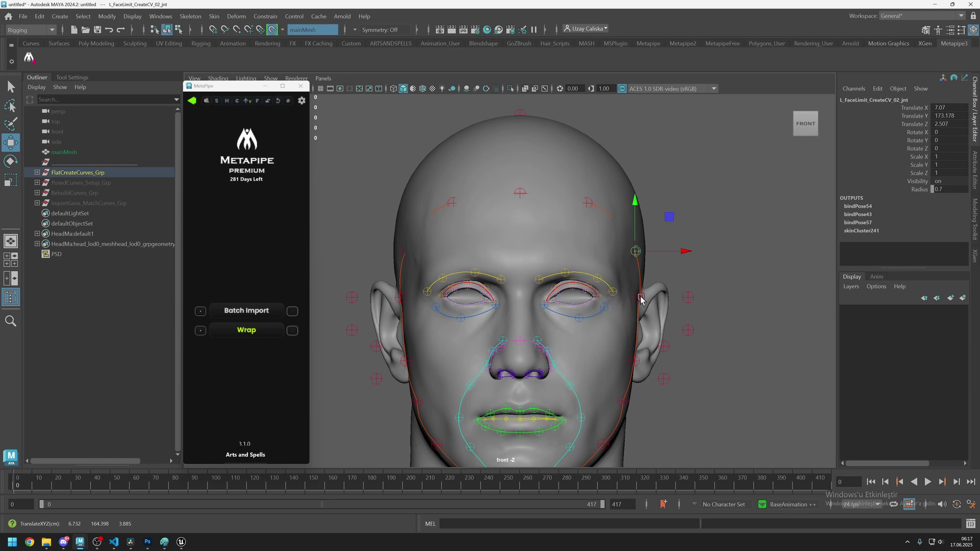
Step: Snap the face-limit points beside the character's left ear and along the jaw onto the head mesh
{"action": "left_click_drag", "start_coordinate": [639, 298], "coordinate": [636, 339]}
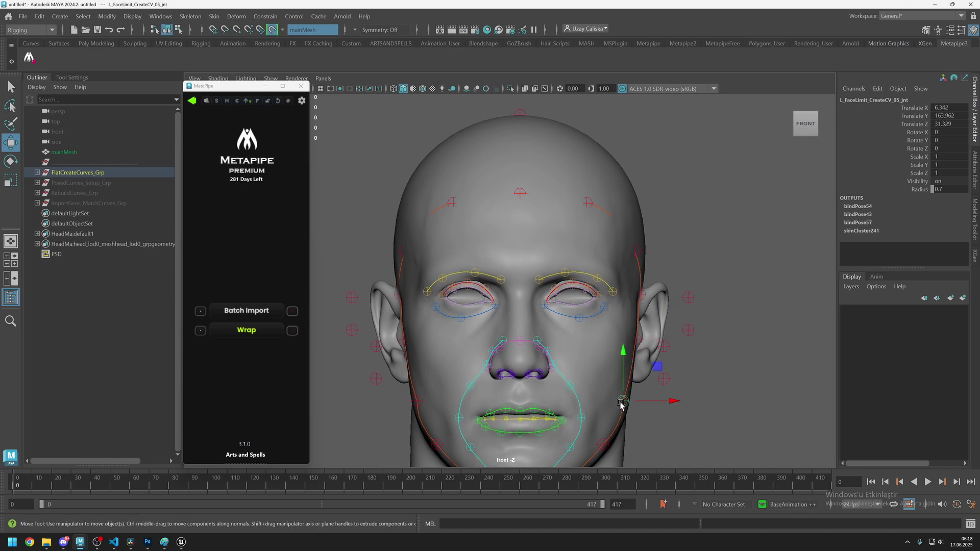
{"action": "left_click", "coordinate": [630, 389]}
{"action": "middle_click_drag", "start_coordinate": [631, 391], "coordinate": [595, 277], "text": "alt"}
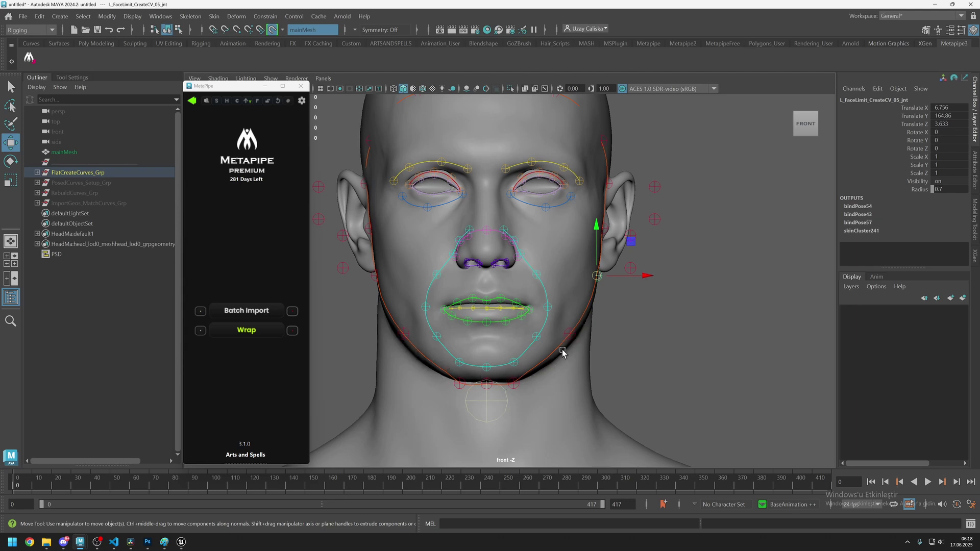
{"action": "left_click", "coordinate": [570, 334]}
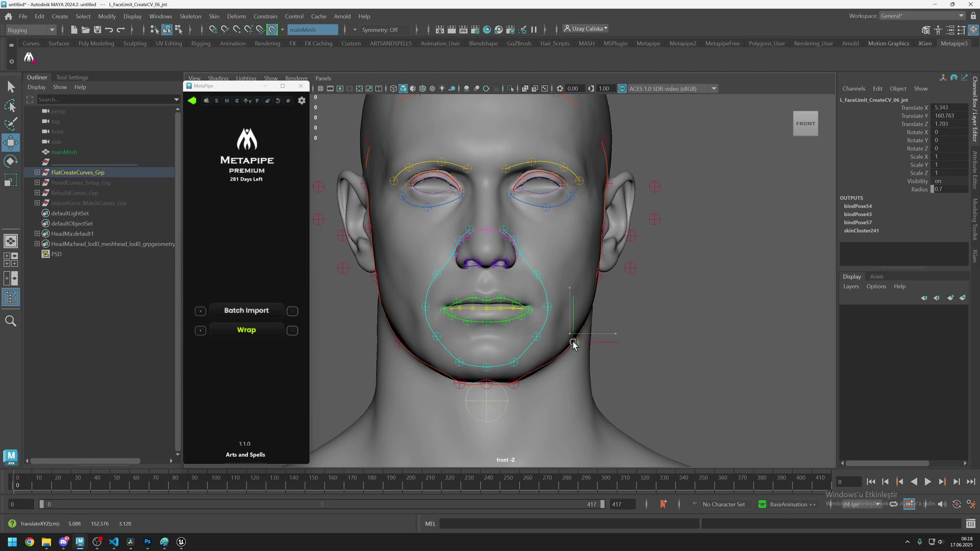
Step: Snap the face-limit chin points onto the mesh and move the centre one further back under the chin
{"action": "left_click", "coordinate": [516, 385]}
{"action": "left_click", "coordinate": [489, 381]}
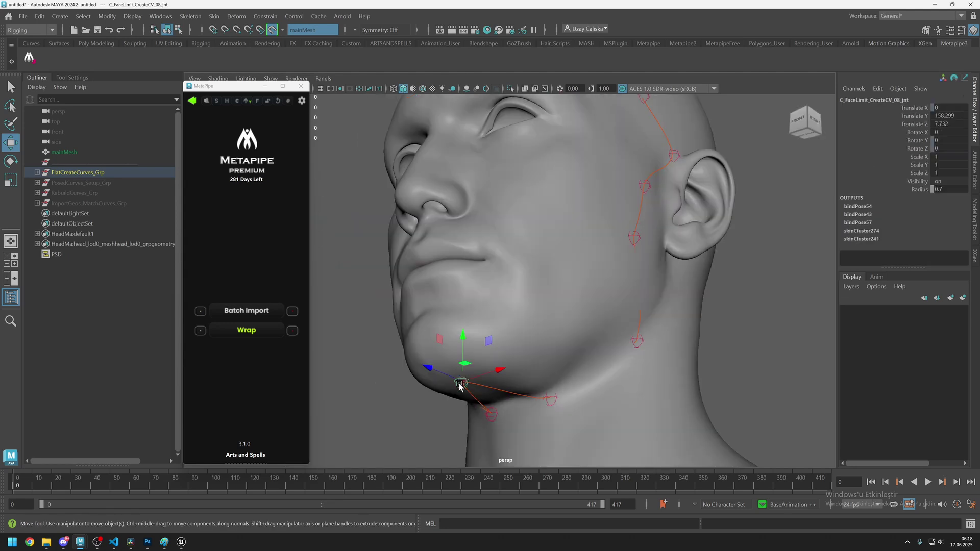
{"action": "left_click_drag", "start_coordinate": [462, 381], "coordinate": [514, 399]}
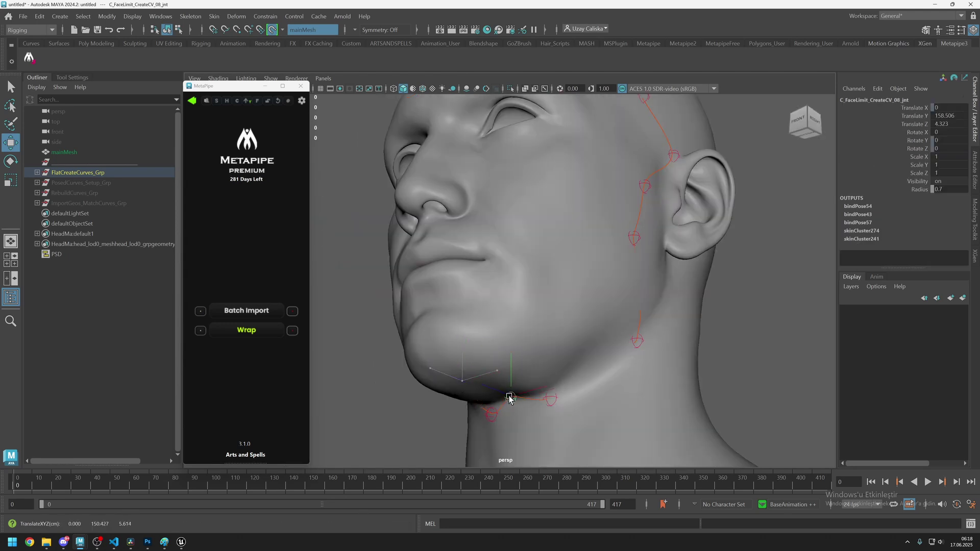
{"action": "left_click", "coordinate": [550, 401]}
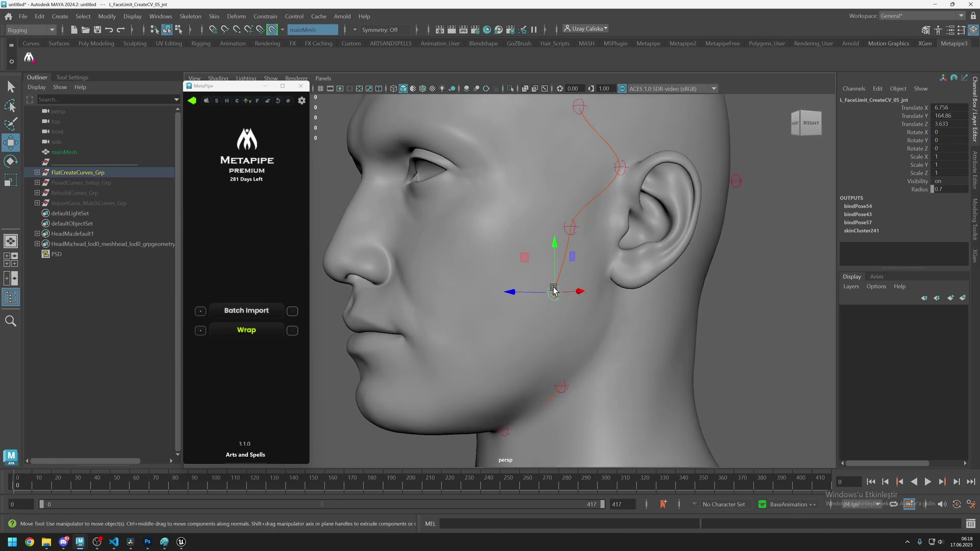
Step: Move the three face-limit points by the left ear back so the curve follows the ear's front edge down to the lobe
{"action": "left_click_drag", "start_coordinate": [551, 289], "coordinate": [608, 282]}
{"action": "middle_click_drag", "start_coordinate": [590, 276], "coordinate": [581, 315], "text": "alt"}
{"action": "left_click", "coordinate": [565, 270]}
{"action": "left_click", "coordinate": [566, 271]}
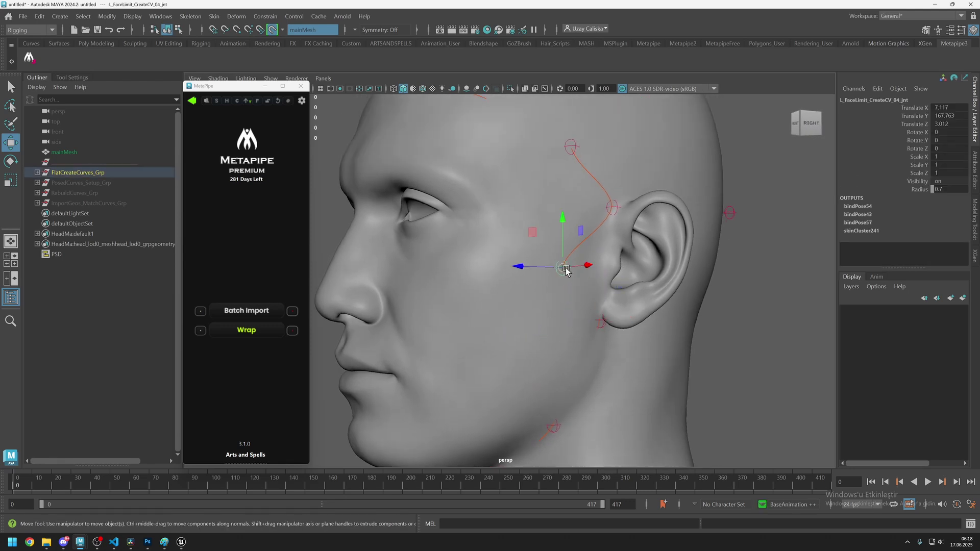
{"action": "left_click_drag", "start_coordinate": [564, 271], "coordinate": [606, 263]}
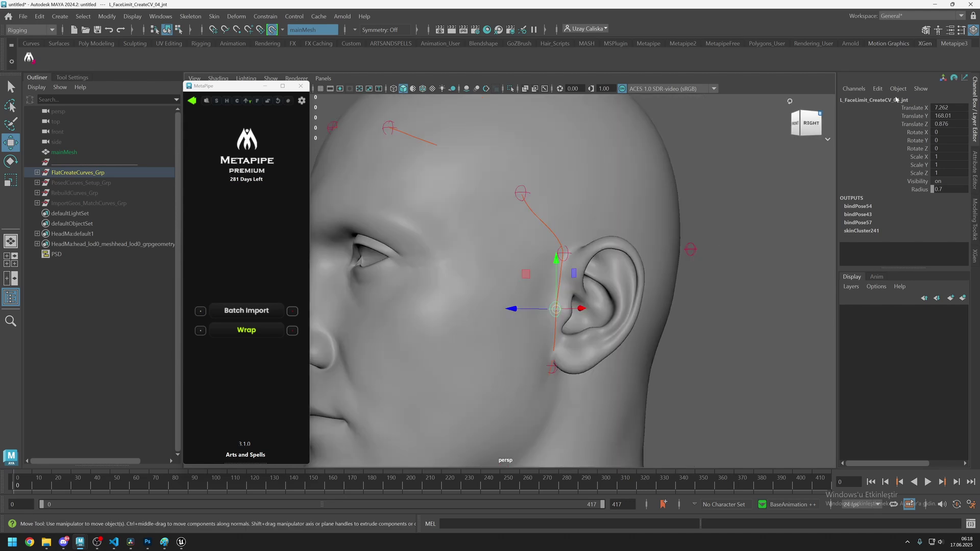
{"action": "left_click", "coordinate": [563, 253]}
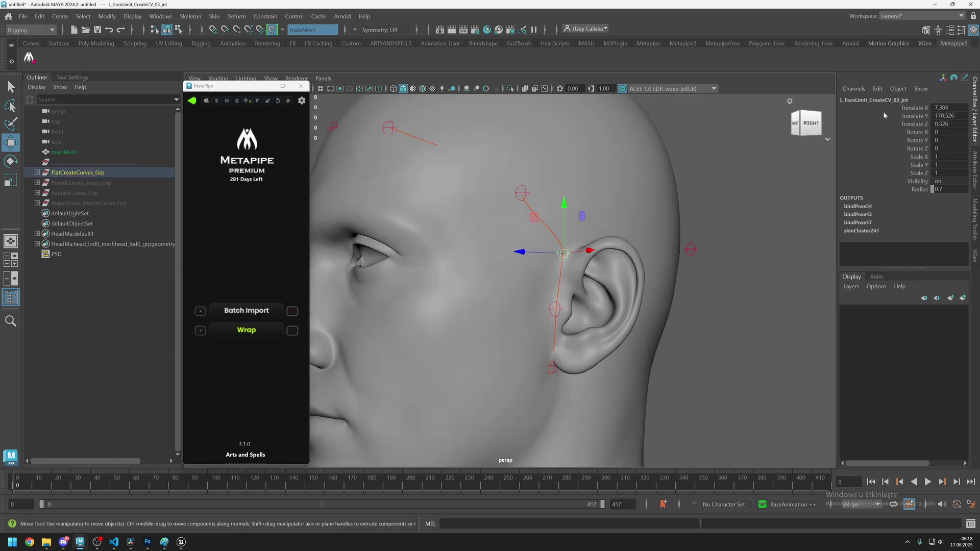
{"action": "left_click_drag", "start_coordinate": [565, 259], "coordinate": [572, 248]}
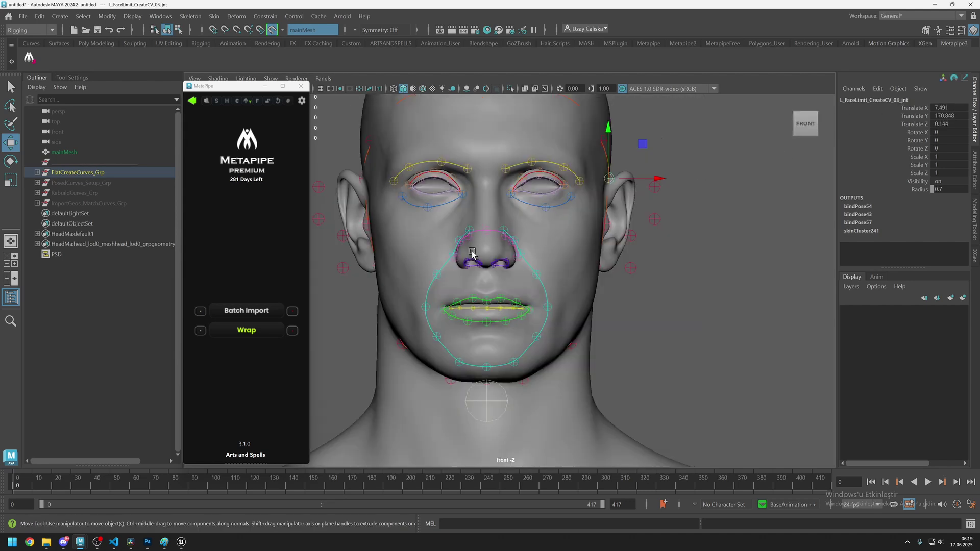
Step: Snap the left eyebrow curve's guide points onto the brow of the head mesh in the front view
{"action": "middle_click_drag", "start_coordinate": [480, 253], "coordinate": [524, 330], "text": "alt"}
{"action": "scroll", "coordinate": [572, 250], "scroll_direction": "up", "scroll_amount": 3}
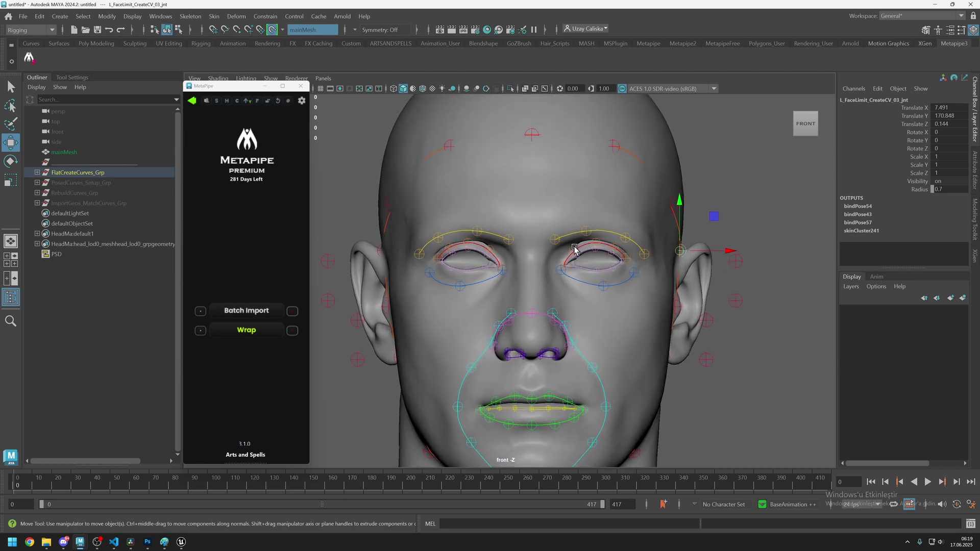
{"action": "middle_click_drag", "start_coordinate": [570, 238], "coordinate": [495, 281], "text": "alt"}
{"action": "scroll", "coordinate": [495, 282], "scroll_direction": "up", "scroll_amount": 1}
{"action": "left_click", "coordinate": [480, 278]}
{"action": "left_click_drag", "start_coordinate": [479, 283], "coordinate": [517, 264]}
{"action": "left_click", "coordinate": [519, 272]}
Step: Snap the left upper eyelid crease curve's points onto the mesh, following the fold from inner to outer eye corner
{"action": "scroll", "coordinate": [517, 266], "scroll_direction": "up", "scroll_amount": 2}
{"action": "left_click", "coordinate": [493, 309]}
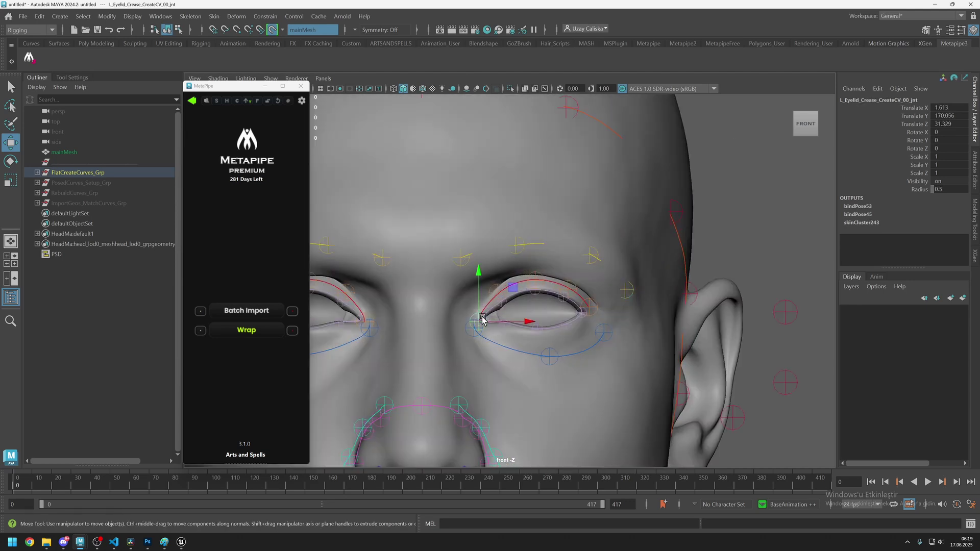
{"action": "left_click", "coordinate": [497, 289]}
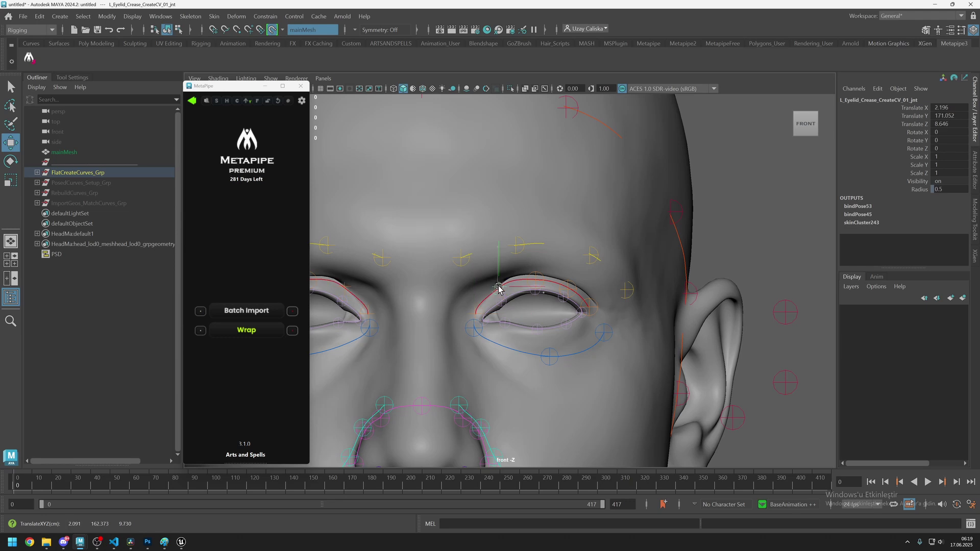
{"action": "left_click_drag", "start_coordinate": [534, 279], "coordinate": [596, 304]}
Step: Snap the left eyelid curve's points onto the upper and lower lid edges around the eye opening
{"action": "left_click_drag", "start_coordinate": [582, 313], "coordinate": [586, 313]}
{"action": "left_click_drag", "start_coordinate": [562, 296], "coordinate": [503, 302]}
{"action": "left_click", "coordinate": [500, 301]}
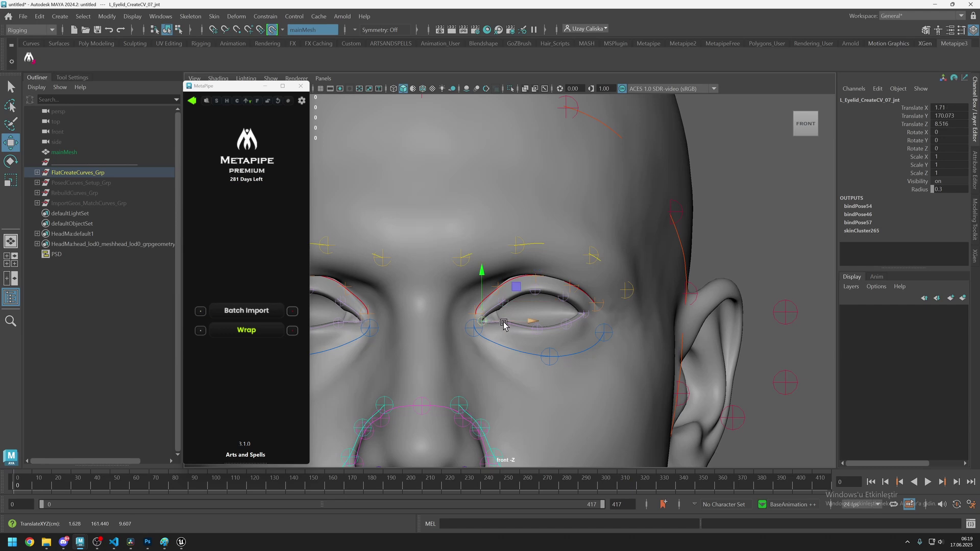
{"action": "left_click", "coordinate": [547, 329]}
{"action": "left_click", "coordinate": [586, 314]}
Step: Snap the left lower eyelid crease curve's outer, middle and inner points onto the mesh beneath the eye
{"action": "left_click", "coordinate": [604, 336]}
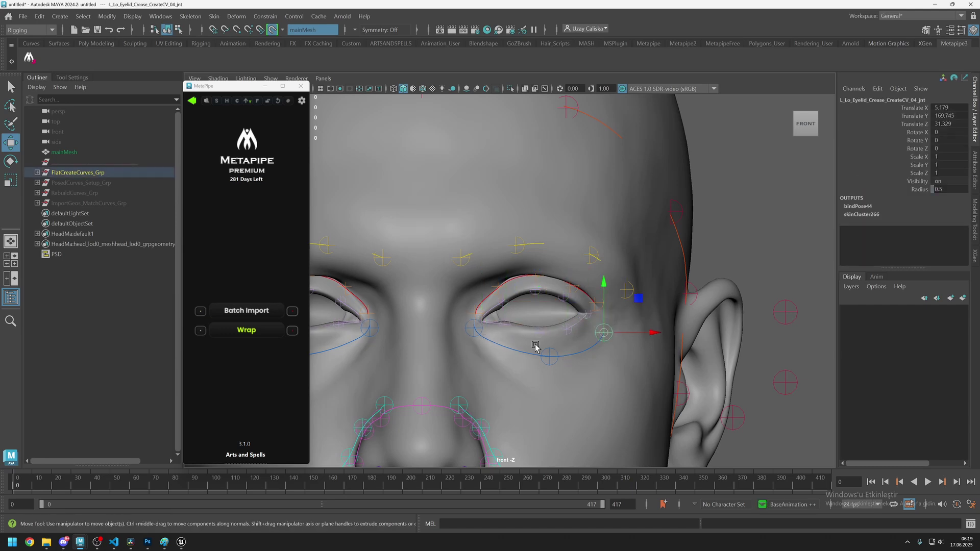
{"action": "left_click_drag", "start_coordinate": [604, 333], "coordinate": [602, 328]}
{"action": "left_click", "coordinate": [549, 356]}
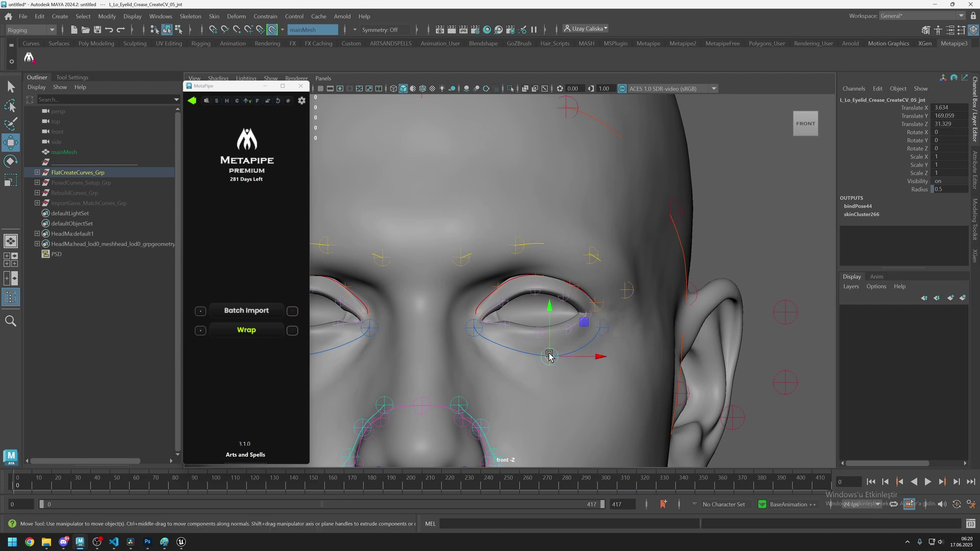
{"action": "left_click_drag", "start_coordinate": [549, 355], "coordinate": [550, 355]}
{"action": "left_click", "coordinate": [480, 337]}
{"action": "scroll", "coordinate": [562, 274], "scroll_direction": "down", "scroll_amount": 3}
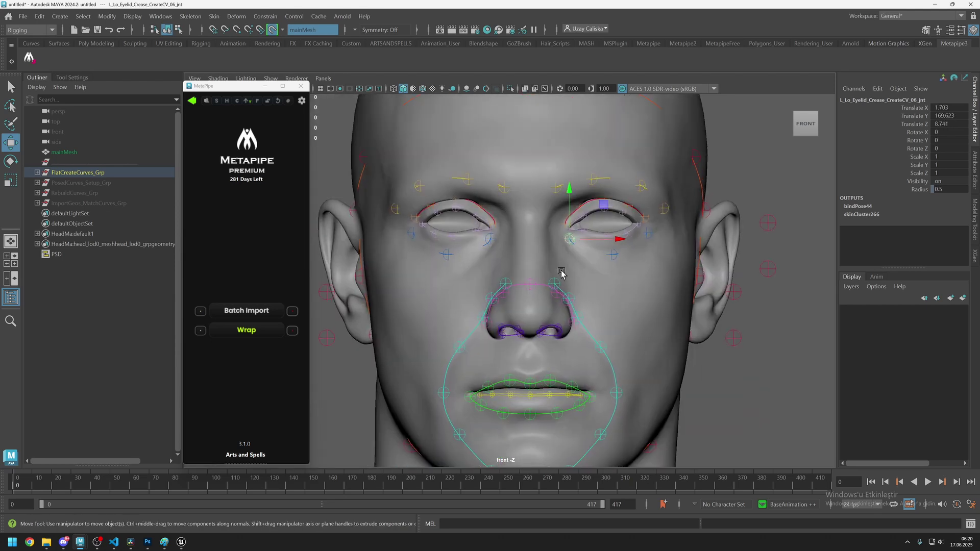
Step: Snap the outer lip curve's centre and left-side points onto the lip border, from the cupid's bow around the mouth corner to the lower lip
{"action": "scroll", "coordinate": [512, 334], "scroll_direction": "up", "scroll_amount": 3}
{"action": "left_click", "coordinate": [513, 336]}
{"action": "left_click", "coordinate": [516, 348]}
{"action": "left_click", "coordinate": [514, 342]}
{"action": "left_click_drag", "start_coordinate": [514, 343], "coordinate": [544, 321]}
{"action": "left_click", "coordinate": [545, 337]}
{"action": "left_click", "coordinate": [581, 343]}
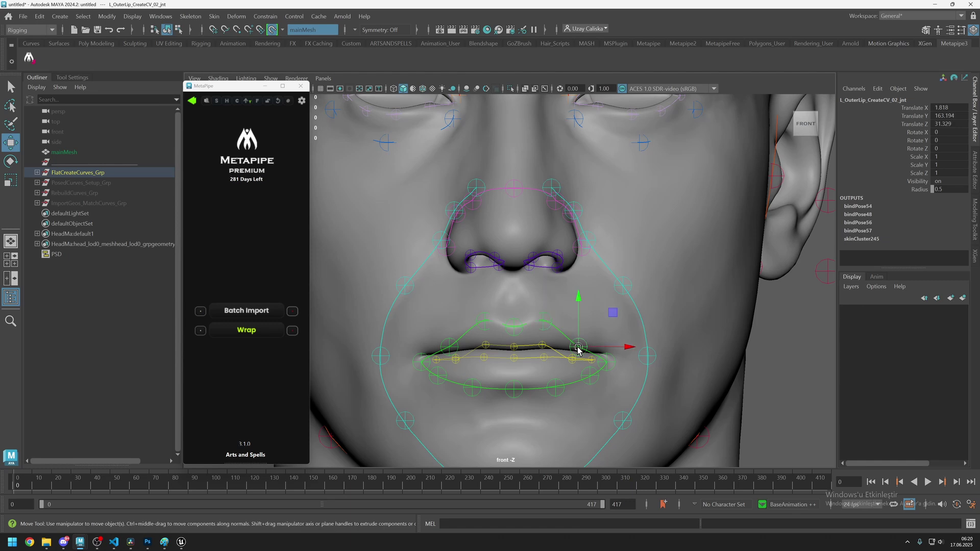
{"action": "left_click", "coordinate": [605, 361]}
{"action": "left_click_drag", "start_coordinate": [607, 362], "coordinate": [590, 376]}
{"action": "left_click", "coordinate": [590, 376]}
Step: Snap the inner lip curve's left-side points onto the mesh along the line where the lips meet
{"action": "scroll", "coordinate": [494, 325], "scroll_direction": "up", "scroll_amount": 4}
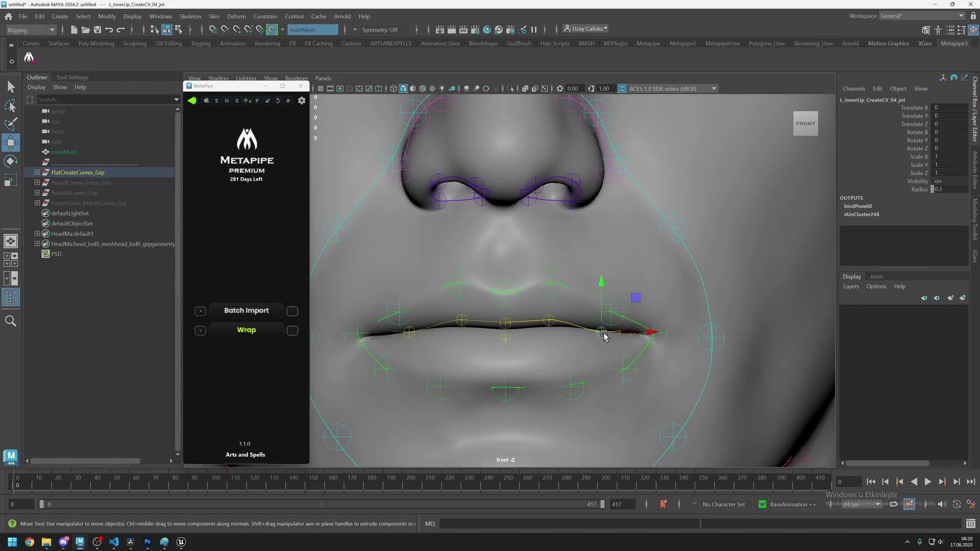
{"action": "left_click_drag", "start_coordinate": [603, 333], "coordinate": [602, 327]}
{"action": "left_click_drag", "start_coordinate": [549, 321], "coordinate": [547, 326]}
{"action": "scroll", "coordinate": [567, 343], "scroll_direction": "up", "scroll_amount": 2}
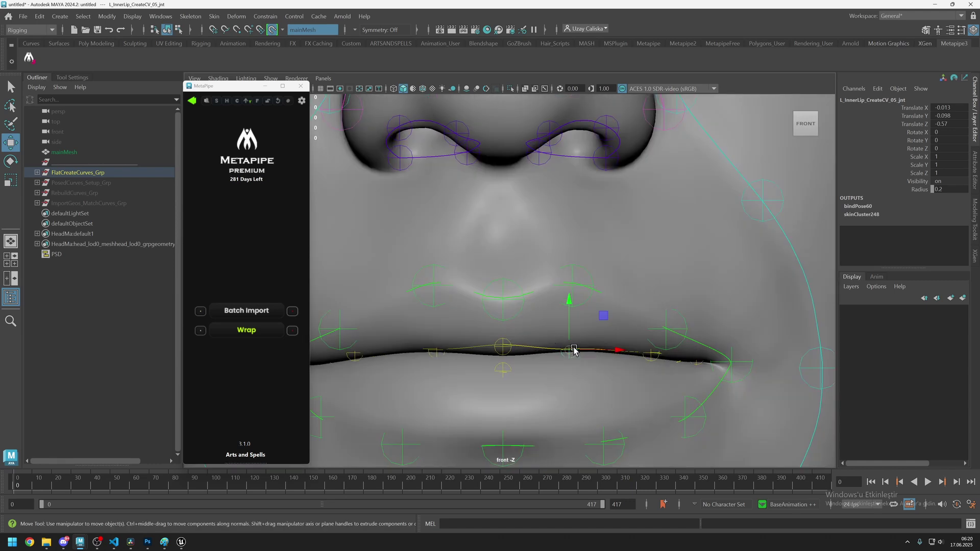
{"action": "left_click_drag", "start_coordinate": [570, 354], "coordinate": [568, 352]}
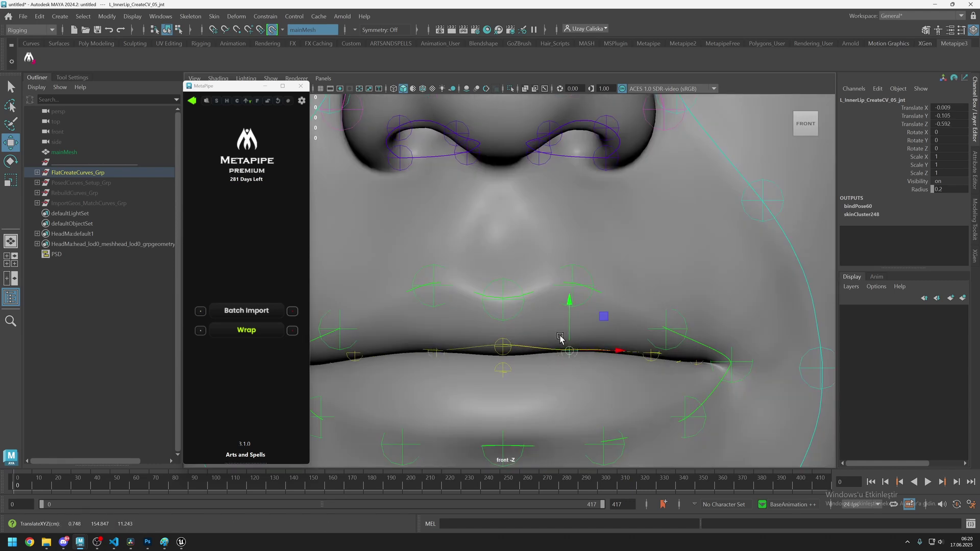
{"action": "left_click_drag", "start_coordinate": [571, 353], "coordinate": [572, 374]}
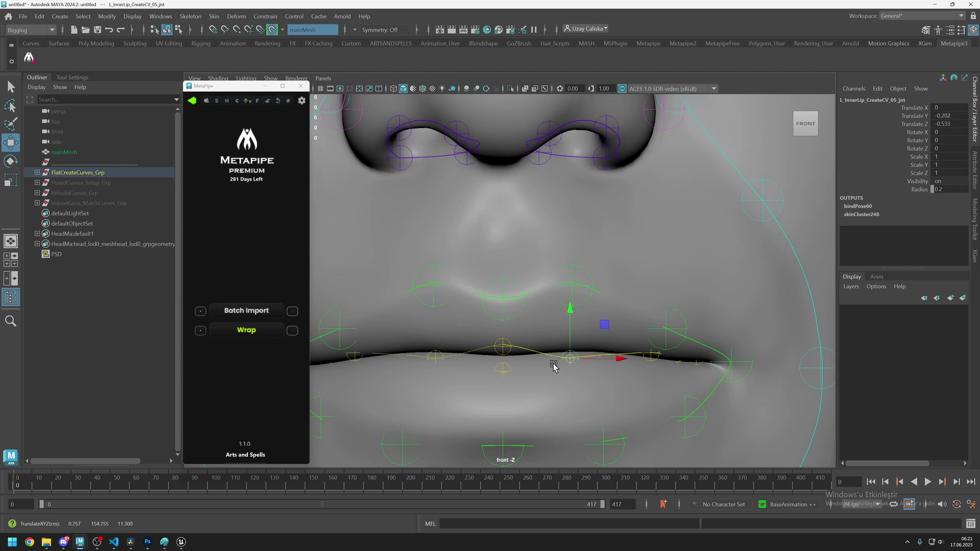
{"action": "mouse_move", "coordinate": [568, 364]}
{"action": "left_mouse_down"}
{"action": "mouse_move", "coordinate": [573, 350]}
{"action": "mouse_move", "coordinate": [558, 351]}
{"action": "left_mouse_up"}
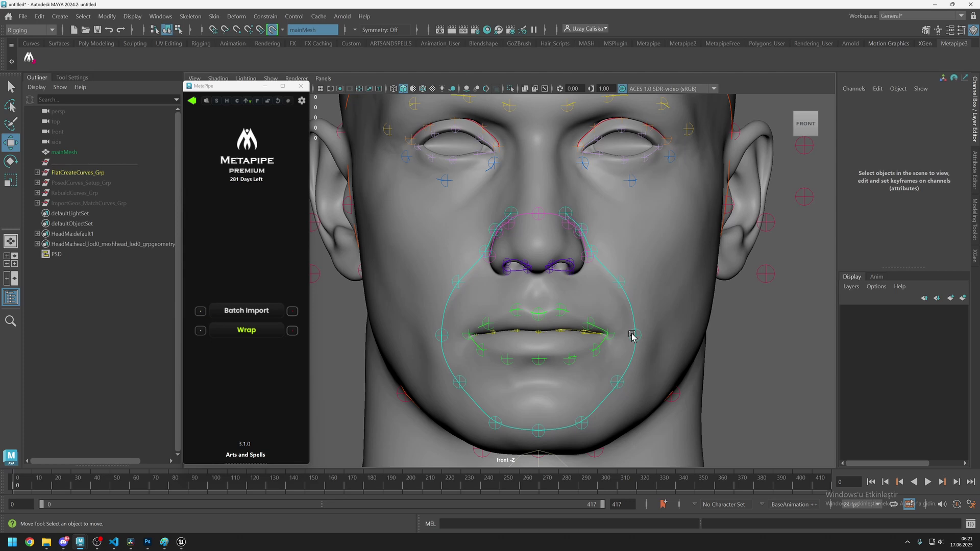
Step: Snap the left nasolabial curve's points onto the face from beside the nostril wing, around the mouth, to the chin centre
{"action": "left_click", "coordinate": [633, 335]}
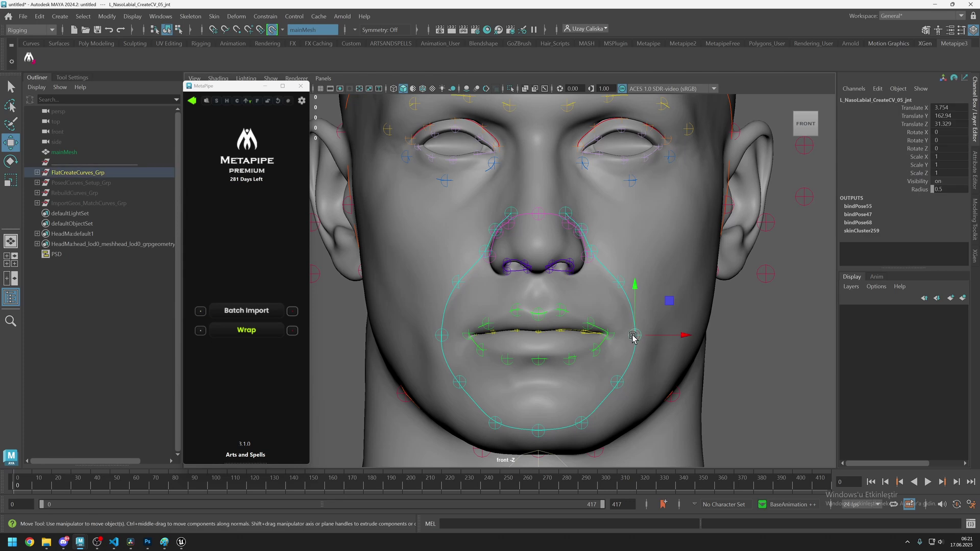
{"action": "left_click_drag", "start_coordinate": [634, 335], "coordinate": [637, 335]}
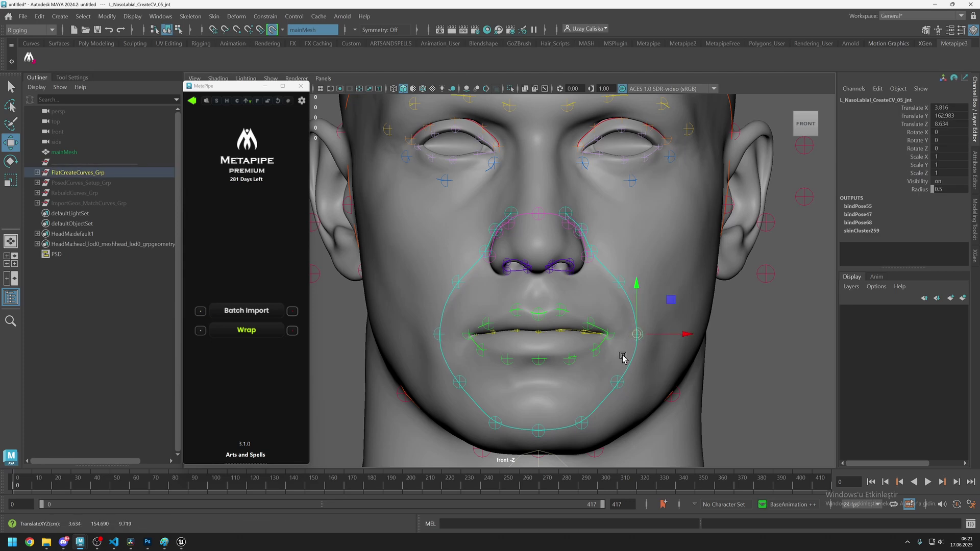
{"action": "left_click", "coordinate": [615, 383]}
{"action": "left_click", "coordinate": [582, 425]}
{"action": "left_click", "coordinate": [538, 428]}
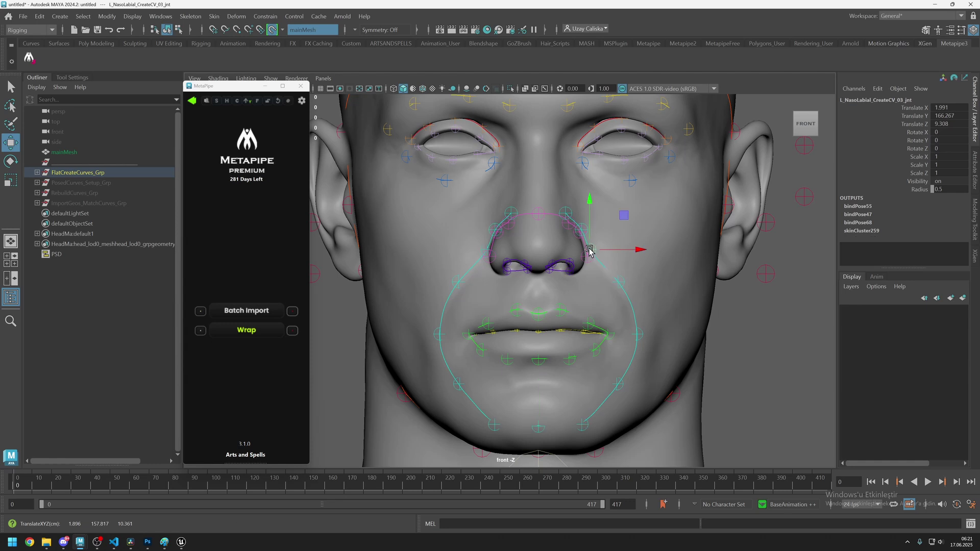
Step: Snap the nose upper border curve's points around the left nostril wing and the upper nasolabial points beside the nose bridge
{"action": "left_click", "coordinate": [538, 214]}
{"action": "scroll", "coordinate": [538, 218], "scroll_direction": "up", "scroll_amount": 5}
{"action": "middle_click_drag", "start_coordinate": [538, 218], "coordinate": [499, 291], "text": "alt"}
{"action": "left_click", "coordinate": [550, 301]}
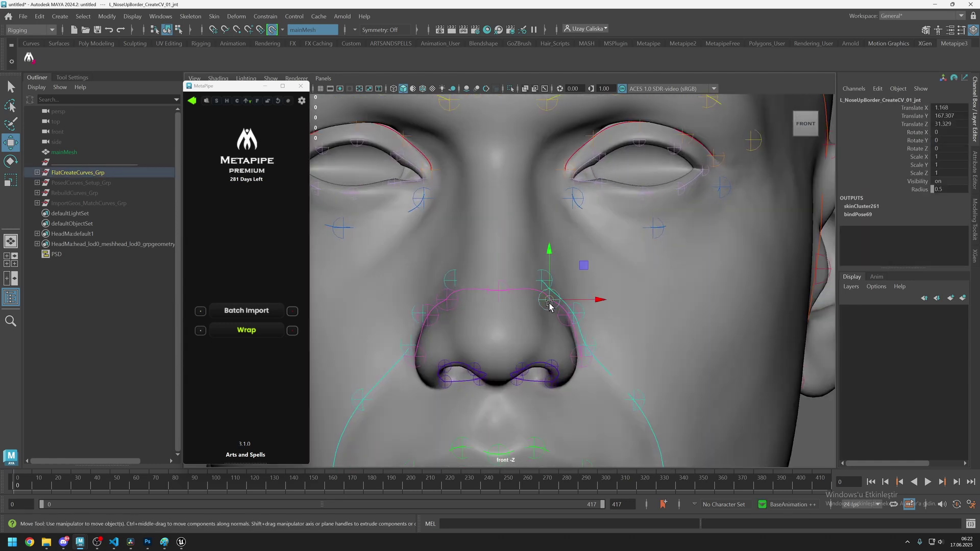
{"action": "left_click_drag", "start_coordinate": [550, 301], "coordinate": [553, 305]}
{"action": "left_click_drag", "start_coordinate": [572, 315], "coordinate": [567, 321]}
{"action": "left_click_drag", "start_coordinate": [585, 359], "coordinate": [568, 387]}
{"action": "left_click_drag", "start_coordinate": [567, 321], "coordinate": [576, 346]}
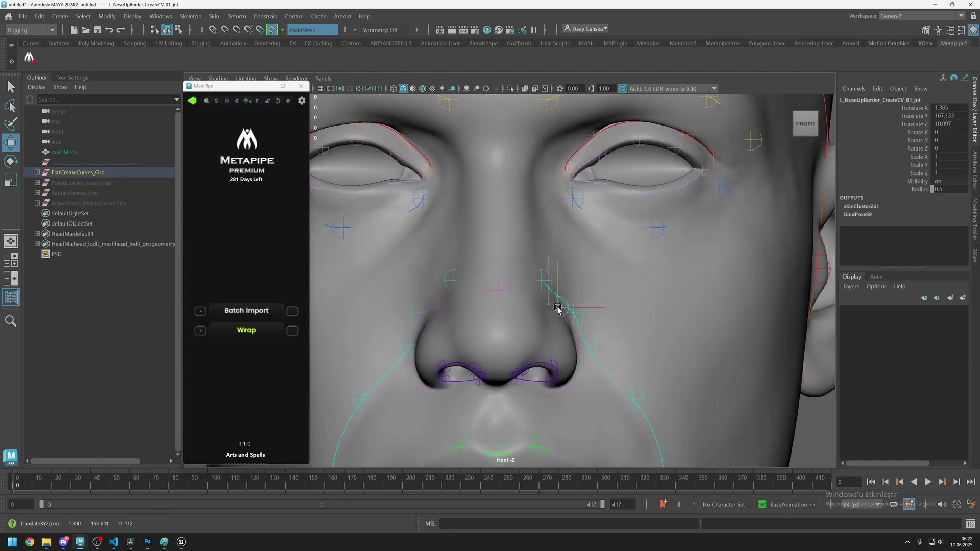
{"action": "left_click", "coordinate": [543, 282]}
Step: Snap the left nostril curve's points onto the mesh around the nostril opening in the front view
{"action": "scroll", "coordinate": [552, 314], "scroll_direction": "down", "scroll_amount": 3}
{"action": "scroll", "coordinate": [551, 324], "scroll_direction": "up", "scroll_amount": 2}
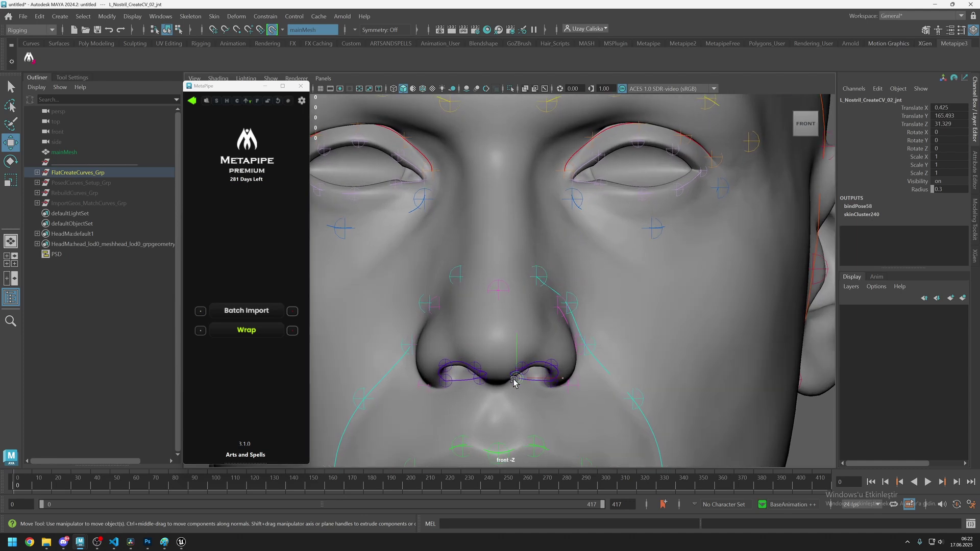
{"action": "left_click", "coordinate": [549, 379]}
{"action": "left_click", "coordinate": [550, 367]}
{"action": "scroll", "coordinate": [549, 362], "scroll_direction": "down", "scroll_amount": 5}
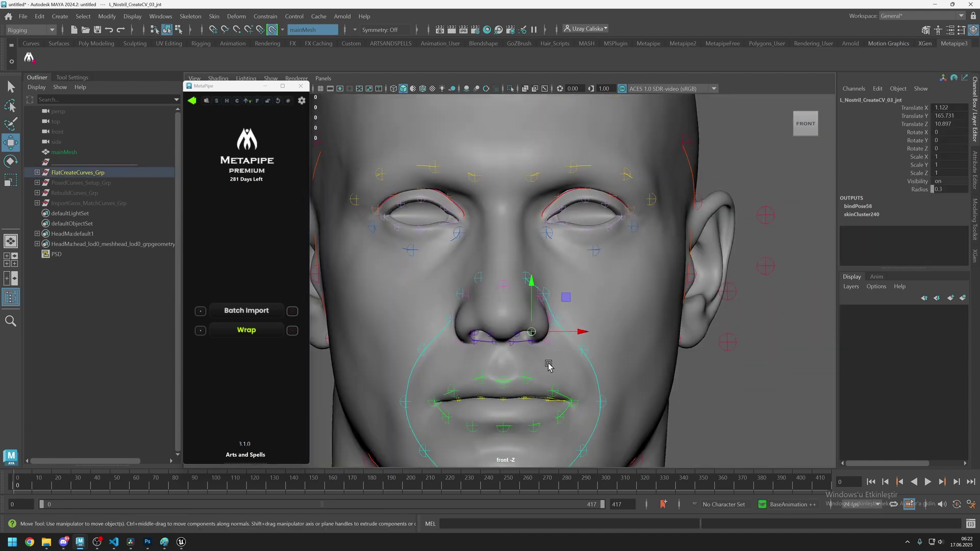
Step: Refine the left nostril curve's points around the nostril rim from below in the perspective view
{"action": "scroll", "coordinate": [526, 343], "scroll_direction": "up", "scroll_amount": 2}
{"action": "key", "text": "space"}
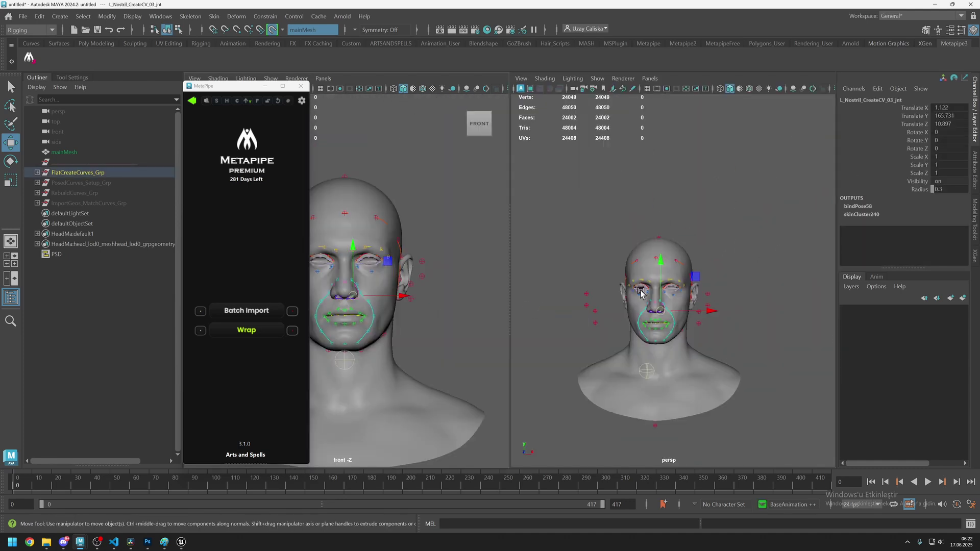
{"action": "key", "text": "space"}
{"action": "scroll", "coordinate": [587, 306], "scroll_direction": "up", "scroll_amount": 2}
{"action": "middle_click_drag", "start_coordinate": [526, 330], "coordinate": [547, 308], "text": "alt"}
{"action": "scroll", "coordinate": [515, 332], "scroll_direction": "up", "scroll_amount": 5}
{"action": "left_click_drag", "start_coordinate": [531, 369], "coordinate": [520, 301], "text": "alt"}
{"action": "scroll", "coordinate": [513, 255], "scroll_direction": "up", "scroll_amount": 5}
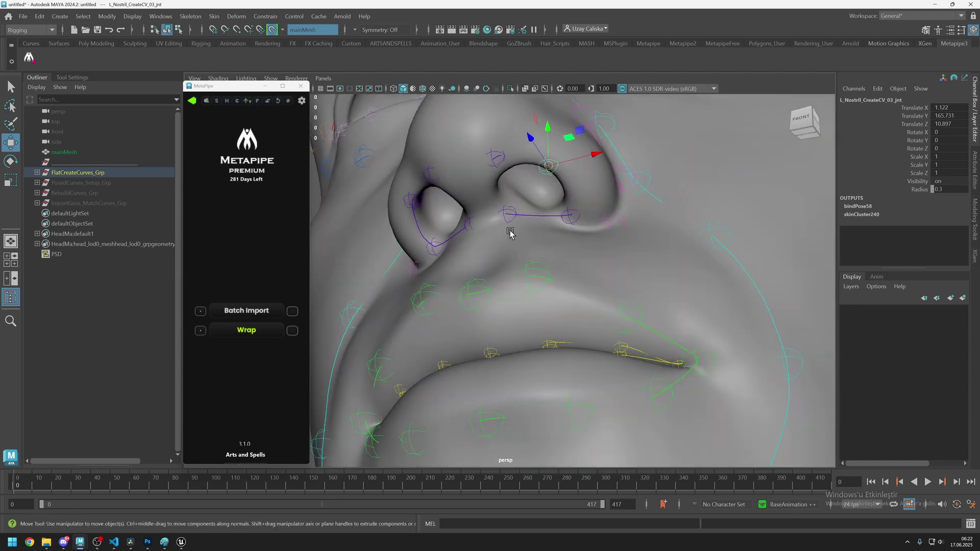
{"action": "left_click", "coordinate": [492, 159]}
{"action": "left_click_drag", "start_coordinate": [498, 157], "coordinate": [504, 168]}
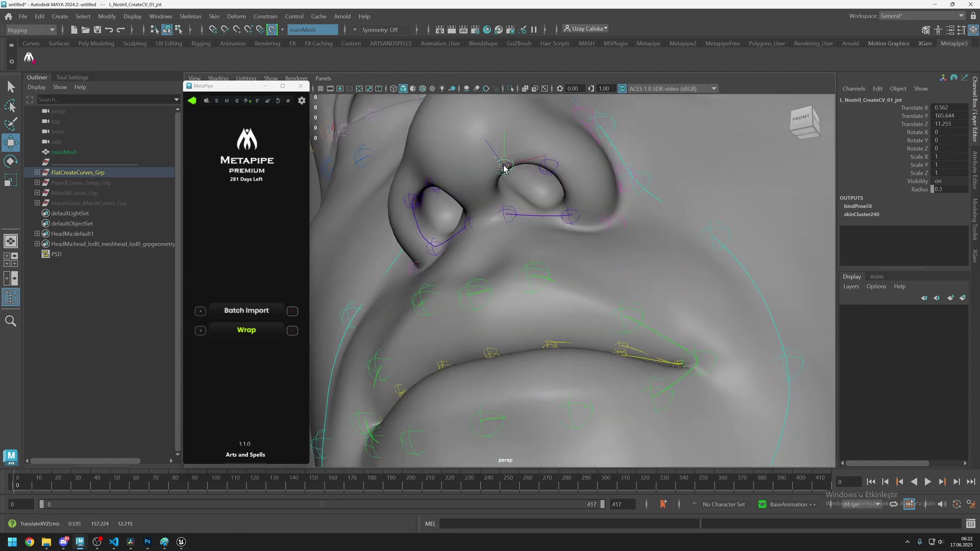
{"action": "left_click", "coordinate": [546, 167]}
{"action": "left_click", "coordinate": [510, 215]}
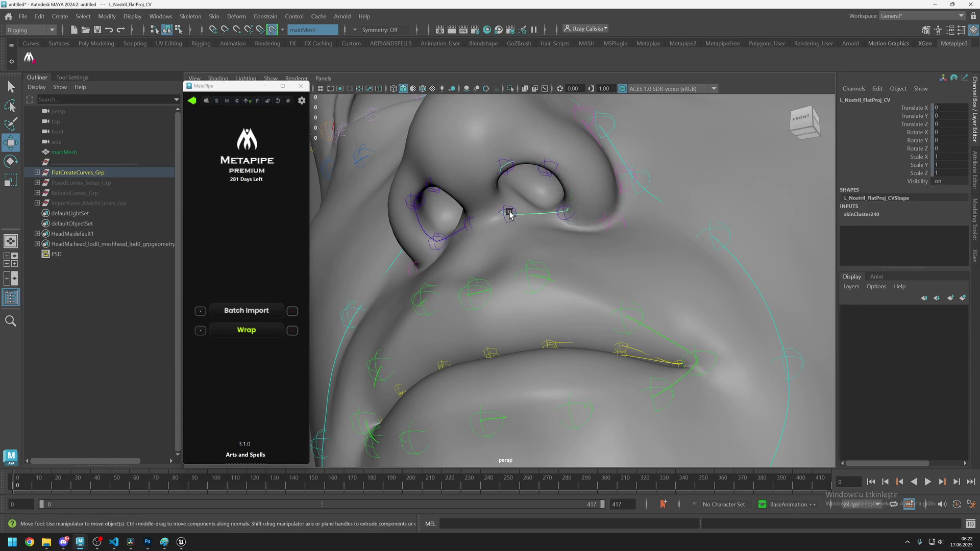
{"action": "left_click", "coordinate": [507, 218]}
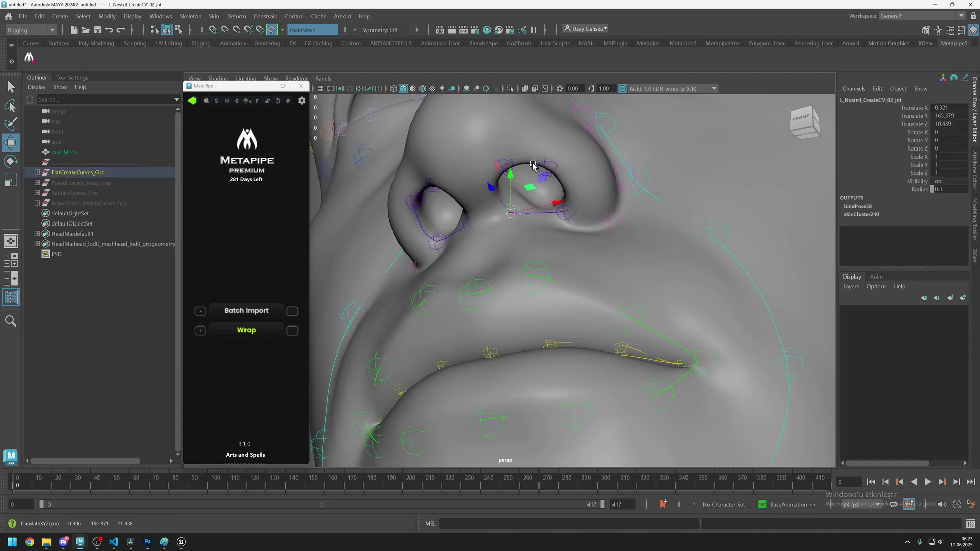
Step: Snap the left ear's lobe, inner and middle points onto the ear in the front view
{"action": "scroll", "coordinate": [533, 228], "scroll_direction": "down", "scroll_amount": 4}
{"action": "left_click_drag", "start_coordinate": [542, 247], "coordinate": [548, 292], "text": "alt"}
{"action": "scroll", "coordinate": [533, 281], "scroll_direction": "down", "scroll_amount": 8}
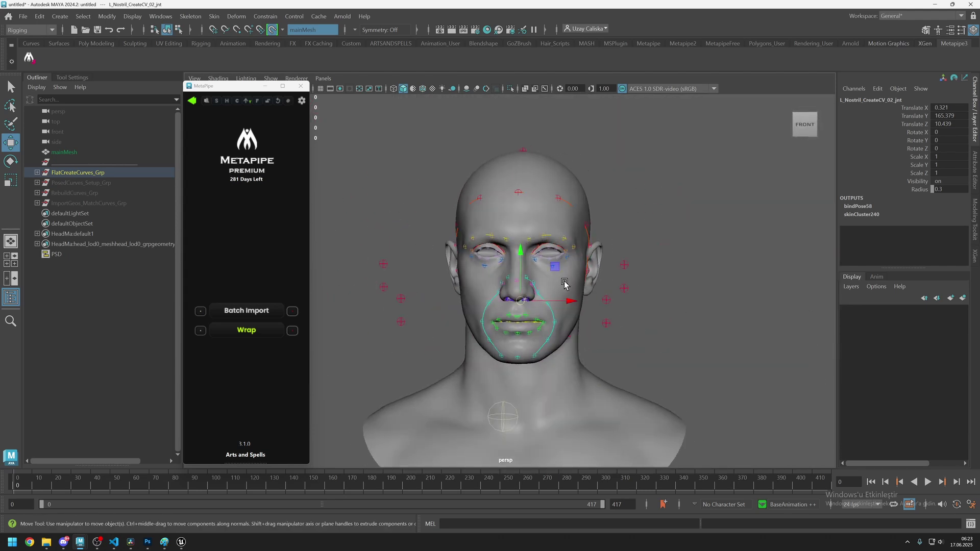
{"action": "key", "text": "space"}
{"action": "key", "text": "space"}
{"action": "left_click_drag", "start_coordinate": [569, 373], "coordinate": [517, 349]}
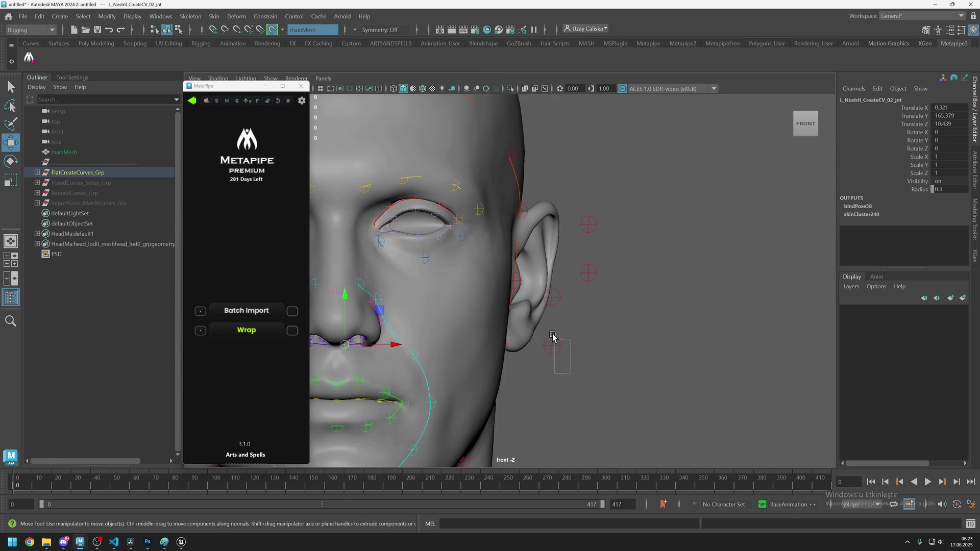
{"action": "left_click", "coordinate": [552, 298]}
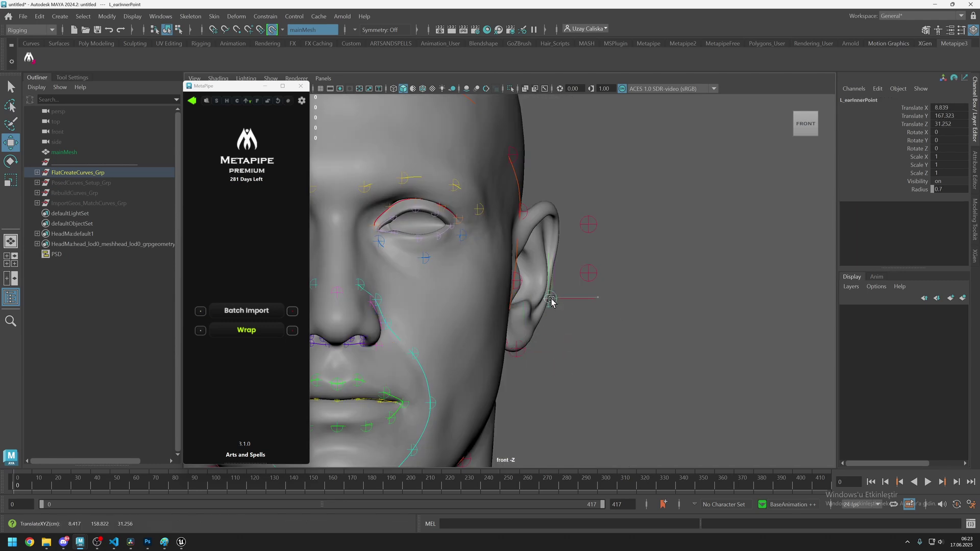
{"action": "left_click_drag", "start_coordinate": [552, 298], "coordinate": [526, 304]}
{"action": "left_click", "coordinate": [588, 276]}
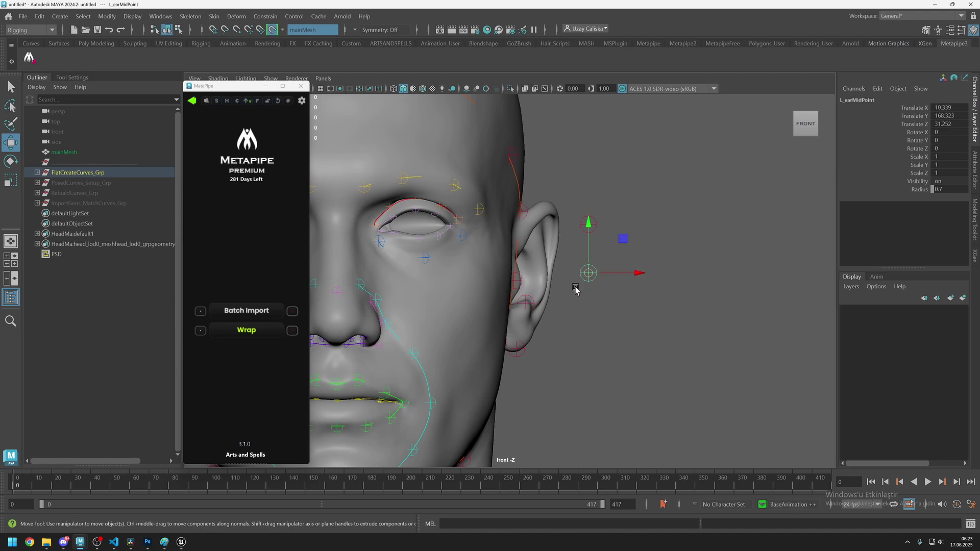
{"action": "left_click_drag", "start_coordinate": [590, 276], "coordinate": [556, 276]}
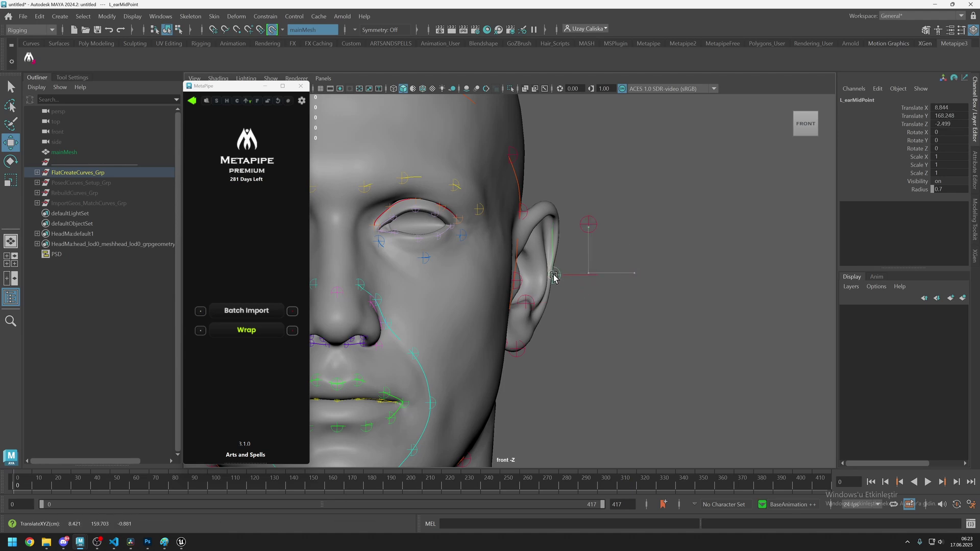
Step: Lower the left ear's middle point slightly along the rear rim while checking the ear in the perspective side view
{"action": "key", "text": "space"}
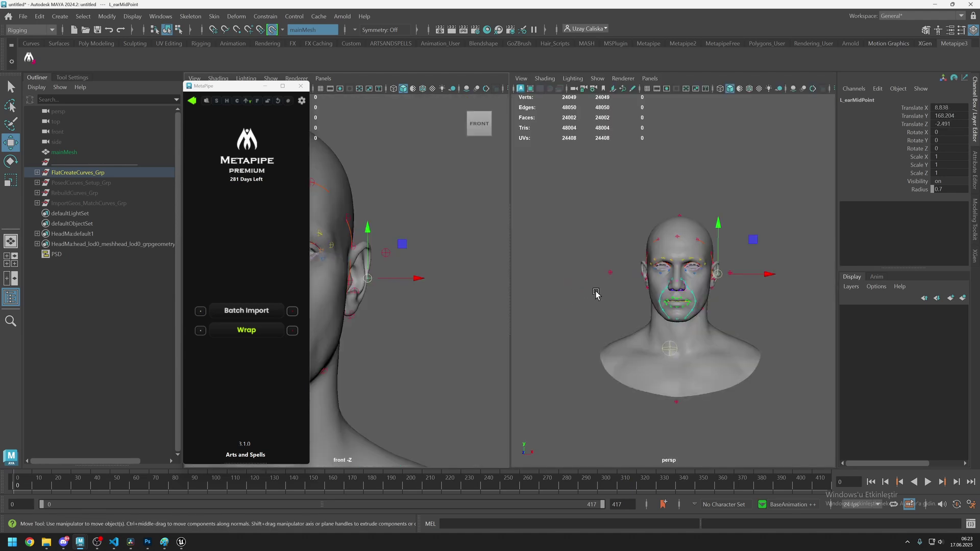
{"action": "left_click_drag", "start_coordinate": [667, 293], "coordinate": [558, 308], "text": "alt"}
{"action": "scroll", "coordinate": [557, 307], "scroll_direction": "up", "scroll_amount": 8}
{"action": "middle_click_drag", "start_coordinate": [558, 307], "coordinate": [689, 300], "text": "alt"}
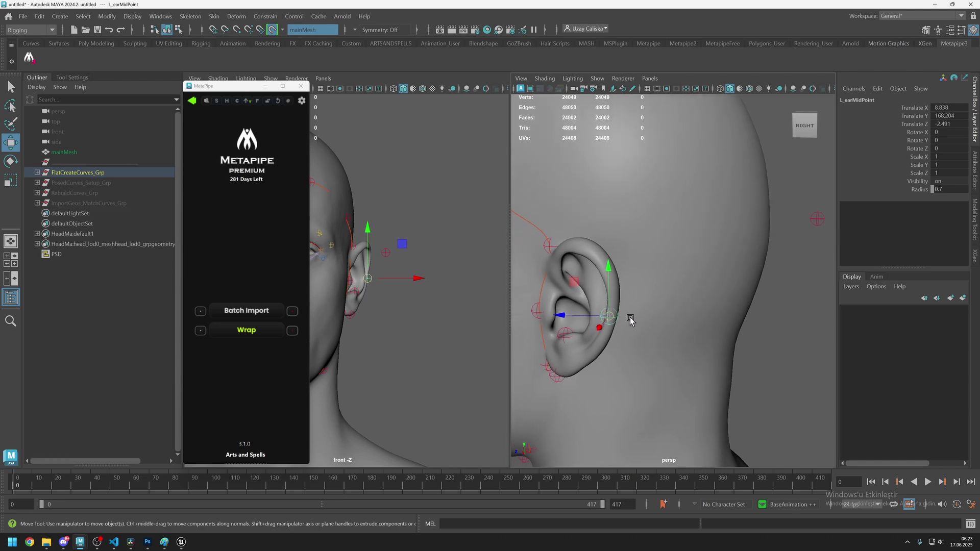
{"action": "left_click_drag", "start_coordinate": [632, 317], "coordinate": [659, 291], "text": "alt"}
{"action": "left_click_drag", "start_coordinate": [659, 291], "coordinate": [635, 320], "text": "alt"}
{"action": "right_click_drag", "start_coordinate": [634, 319], "coordinate": [423, 302], "text": "alt"}
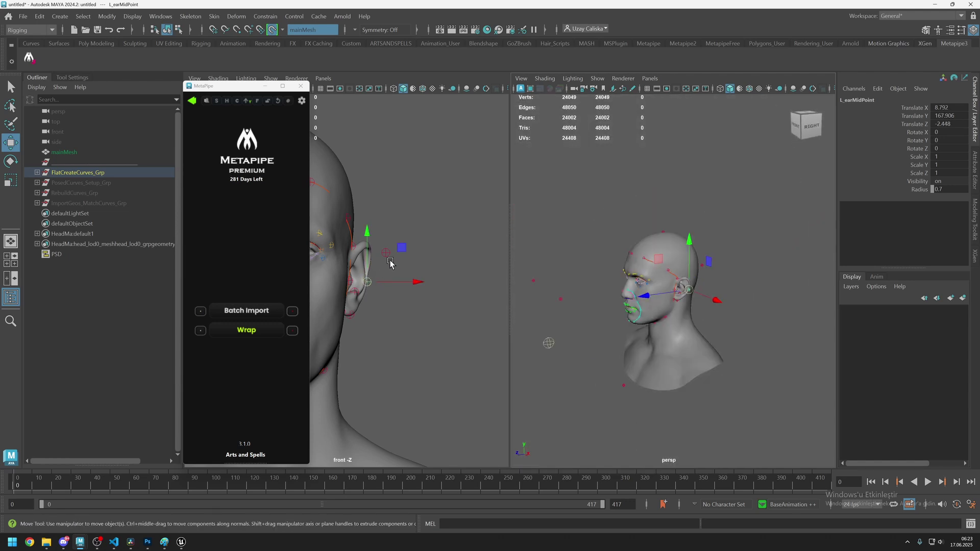
Step: Snap the left ear's top point onto the upper rim of the ear
{"action": "left_click", "coordinate": [386, 252]}
{"action": "left_click_drag", "start_coordinate": [388, 253], "coordinate": [370, 246]}
{"action": "right_click_drag", "start_coordinate": [674, 291], "coordinate": [693, 280], "text": "alt"}
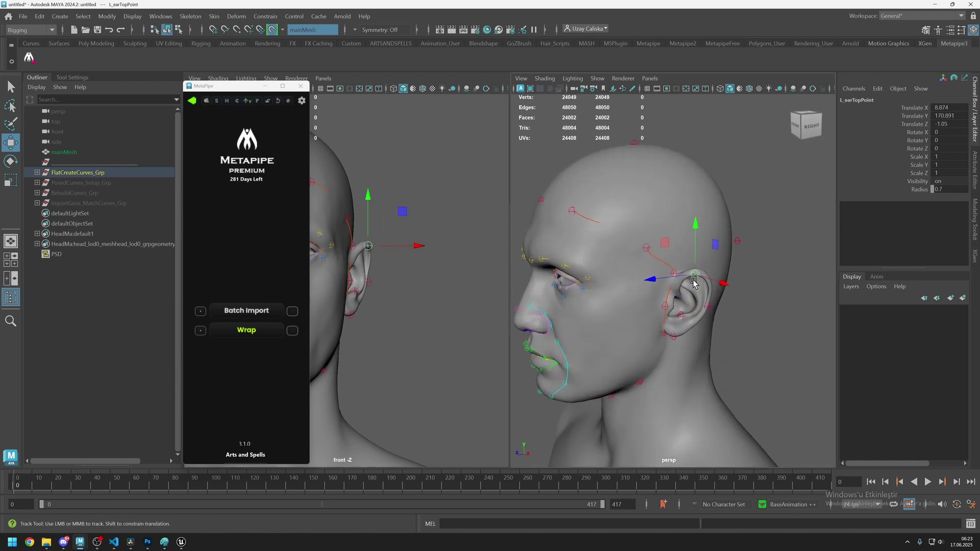
Step: Snap the chest point and the back point onto the front and rear lower edges of the bust
{"action": "left_click_drag", "start_coordinate": [693, 280], "coordinate": [745, 306], "text": "alt"}
{"action": "right_click_drag", "start_coordinate": [745, 306], "coordinate": [630, 357], "text": "alt"}
{"action": "middle_click_drag", "start_coordinate": [621, 409], "coordinate": [620, 370], "text": "alt"}
{"action": "left_click", "coordinate": [625, 422]}
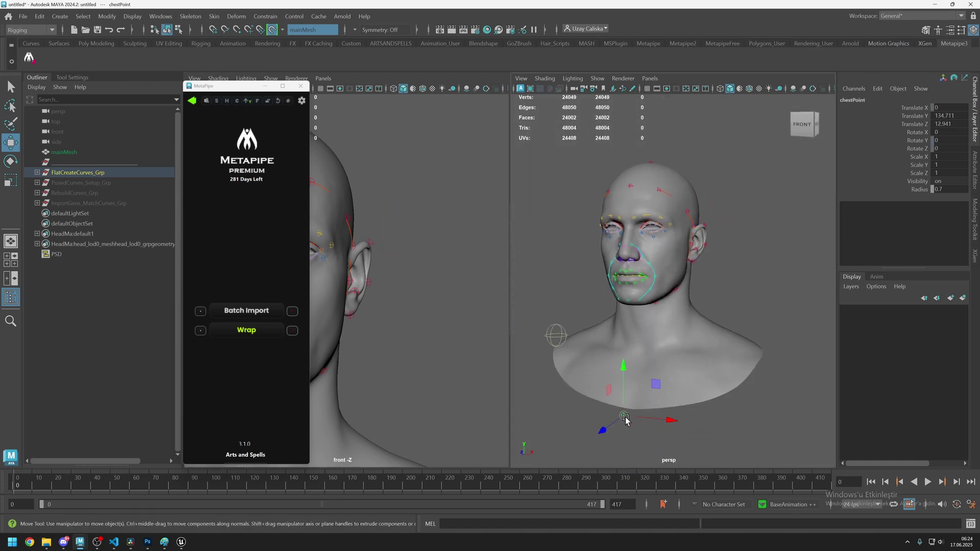
{"action": "left_click_drag", "start_coordinate": [629, 416], "coordinate": [683, 371], "text": "alt"}
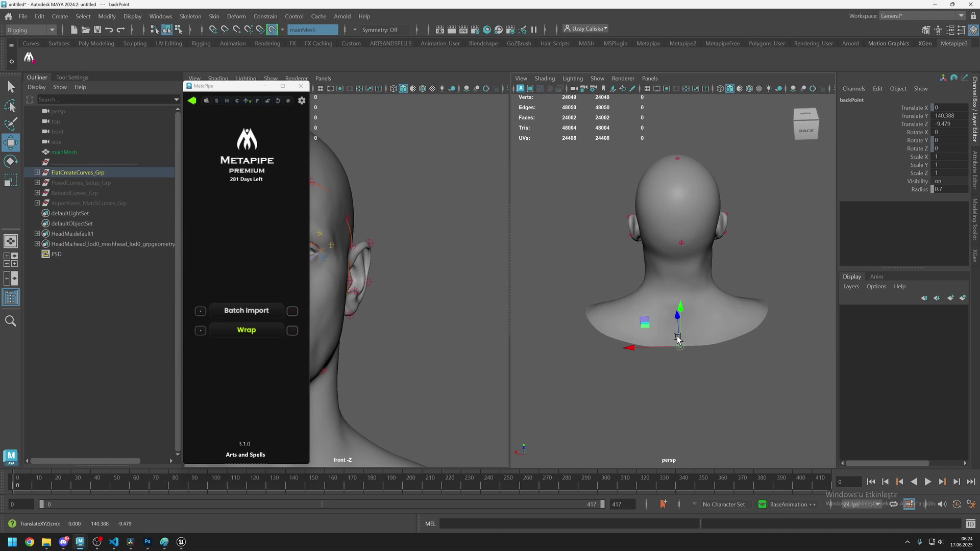
Step: Check the placement of the back-of-head point, the top point and the face limit points from several sides of the head
{"action": "left_click", "coordinate": [681, 243]}
{"action": "left_click_drag", "start_coordinate": [680, 256], "coordinate": [675, 227], "text": "alt"}
{"action": "right_click_drag", "start_coordinate": [675, 229], "coordinate": [710, 250], "text": "alt"}
{"action": "middle_click_drag", "start_coordinate": [679, 271], "coordinate": [615, 292], "text": "alt"}
{"action": "left_click_drag", "start_coordinate": [620, 266], "coordinate": [724, 293]}
{"action": "left_click", "coordinate": [635, 269]}
{"action": "scroll", "coordinate": [719, 307], "scroll_direction": "down", "scroll_amount": 5}
{"action": "left_click_drag", "start_coordinate": [708, 348], "coordinate": [700, 324], "text": "alt"}
{"action": "middle_click_drag", "start_coordinate": [679, 352], "coordinate": [638, 337], "text": "alt"}
{"action": "scroll", "coordinate": [636, 338], "scroll_direction": "up", "scroll_amount": 4}
{"action": "left_click_drag", "start_coordinate": [636, 339], "coordinate": [639, 356], "text": "alt"}
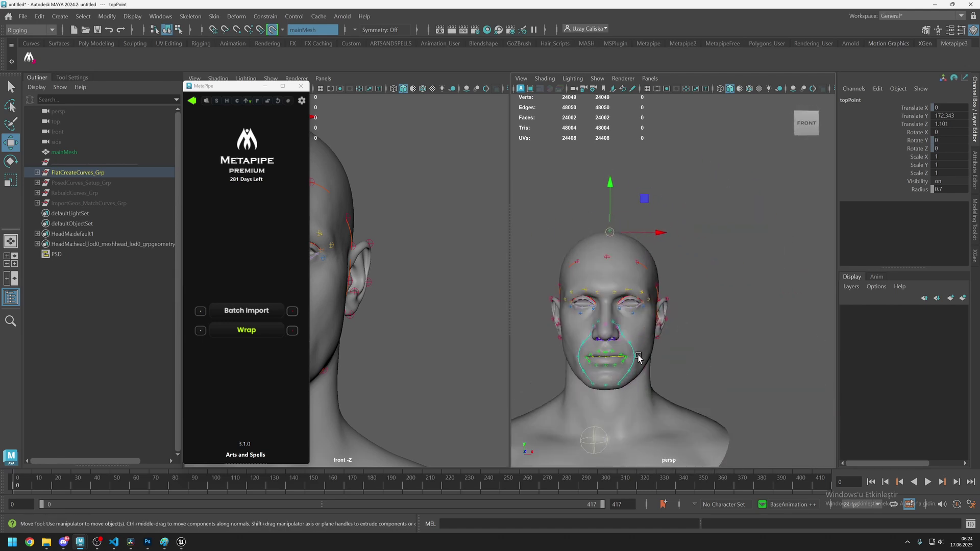
{"action": "middle_click_drag", "start_coordinate": [638, 356], "coordinate": [653, 330], "text": "alt"}
{"action": "left_click", "coordinate": [686, 270]}
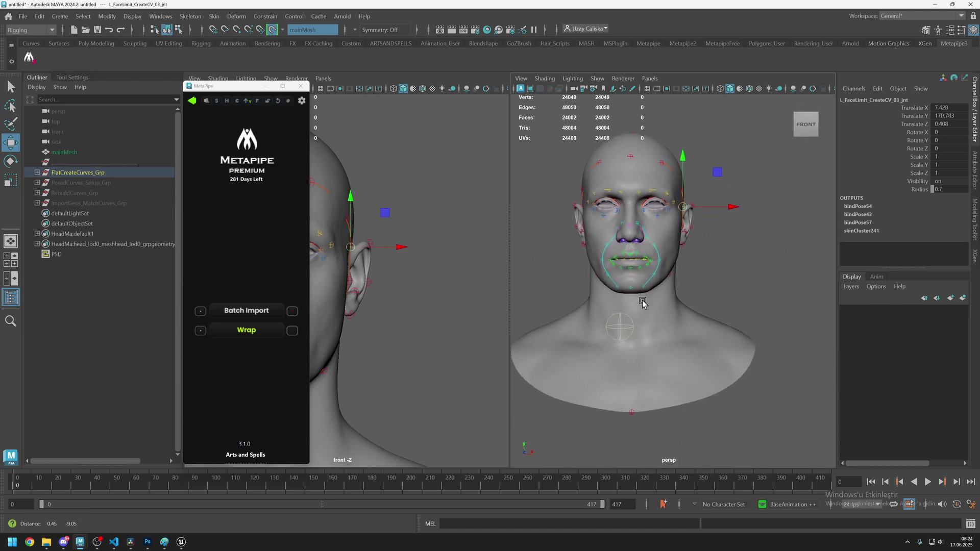
Step: Maximize the perspective view and deselect the left face limit point
{"action": "scroll", "coordinate": [641, 300], "scroll_direction": "down", "scroll_amount": 3}
{"action": "key", "text": "space"}
{"action": "left_click", "coordinate": [460, 279]}
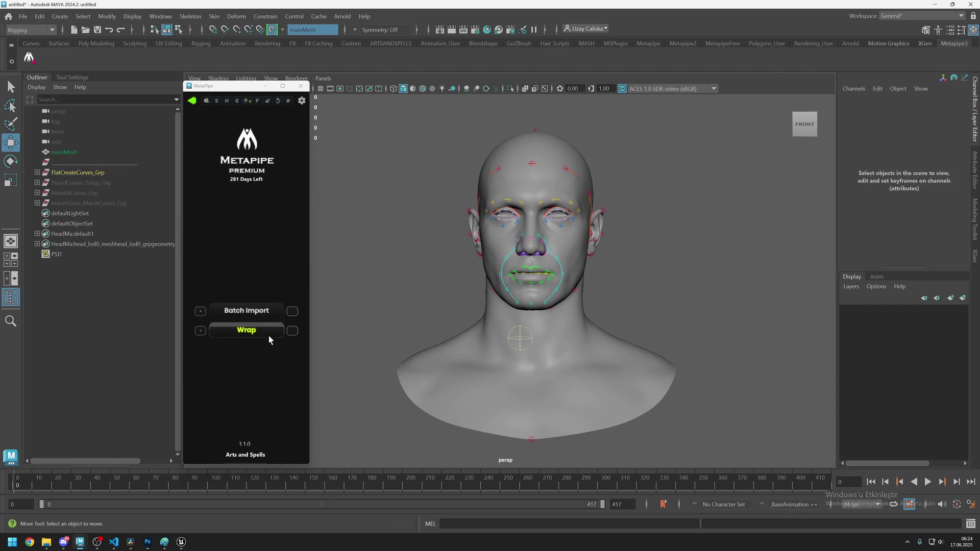
Step: Review the Wrap options, run Wrap with them unchanged, and isolate the resulting wrapHead mesh
{"action": "left_click", "coordinate": [201, 331]}
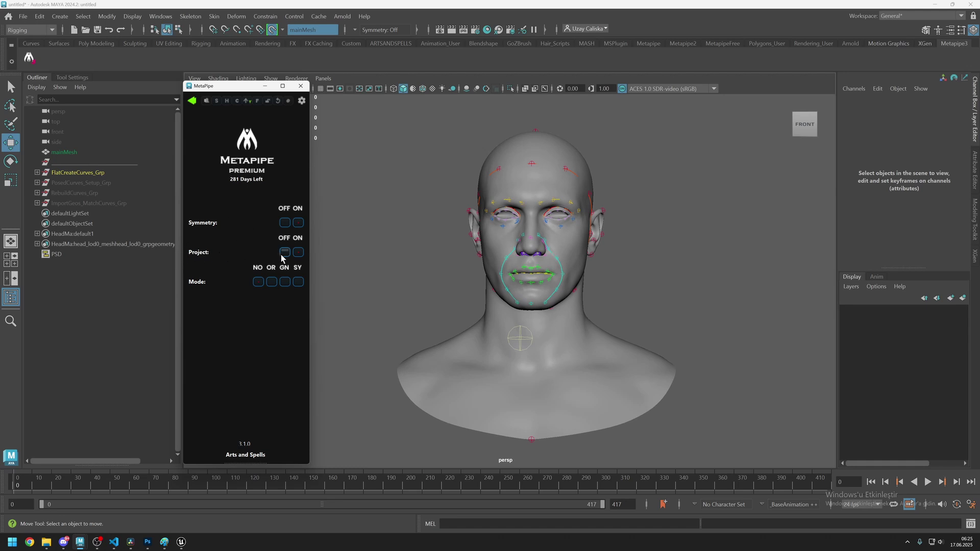
{"action": "left_click", "coordinate": [193, 102]}
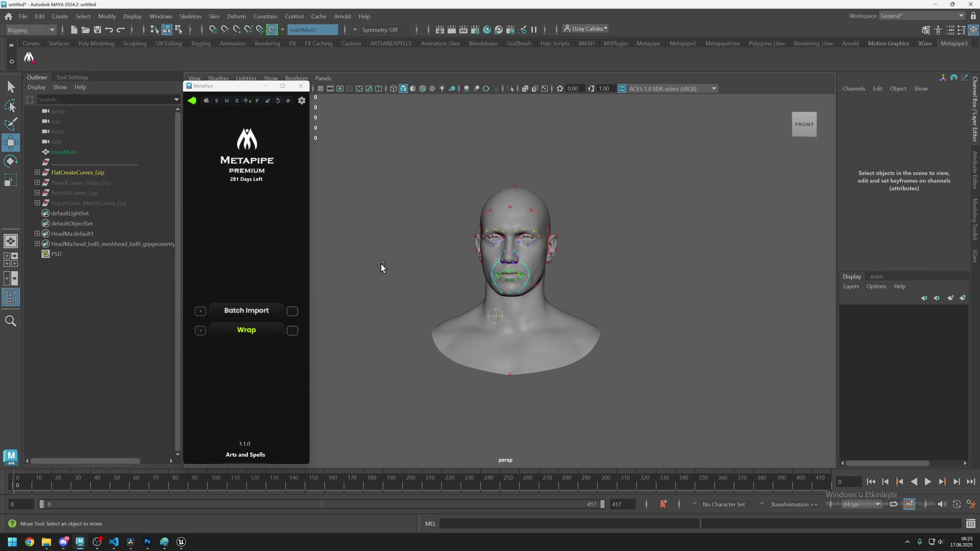
{"action": "left_click", "coordinate": [258, 333]}
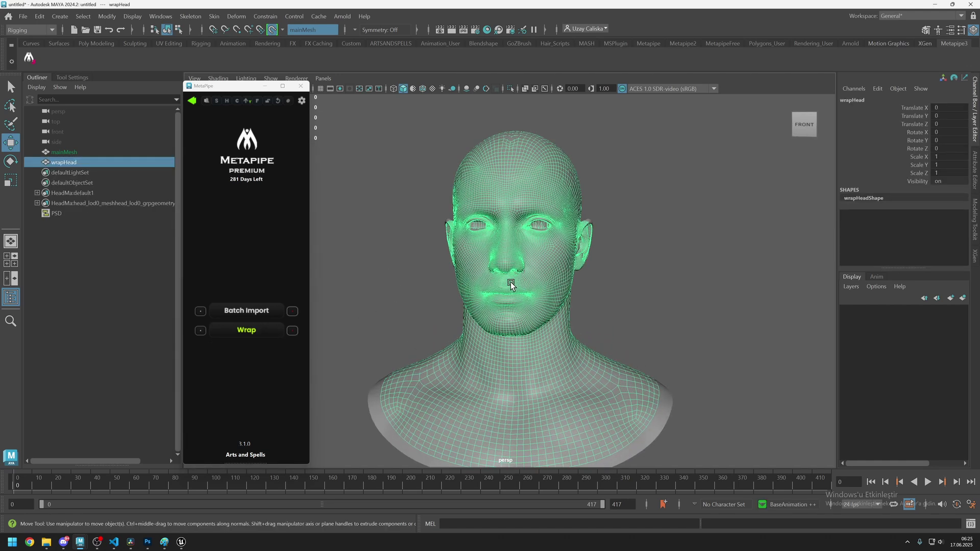
{"action": "left_click_drag", "start_coordinate": [507, 280], "coordinate": [563, 289], "text": "alt"}
{"action": "key", "text": "ctrl+1"}
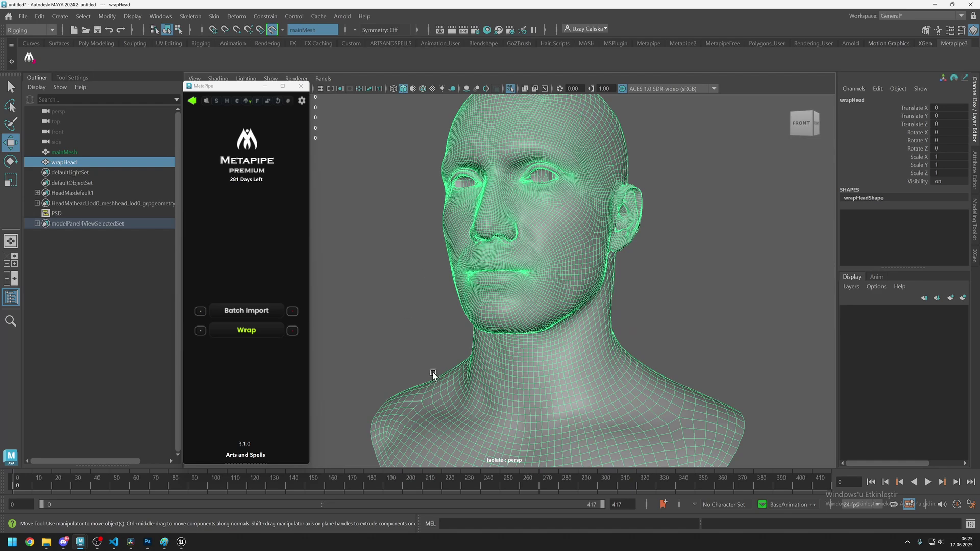
Step: Examine the topology of the wrapped mesh around the eyes, nose and lips
{"action": "left_click_drag", "start_coordinate": [433, 374], "coordinate": [515, 305], "text": "alt"}
{"action": "scroll", "coordinate": [533, 311], "scroll_direction": "up", "scroll_amount": 5}
{"action": "scroll", "coordinate": [555, 304], "scroll_direction": "up", "scroll_amount": 4}
{"action": "scroll", "coordinate": [560, 307], "scroll_direction": "down", "scroll_amount": 3}
{"action": "scroll", "coordinate": [516, 302], "scroll_direction": "up", "scroll_amount": 3}
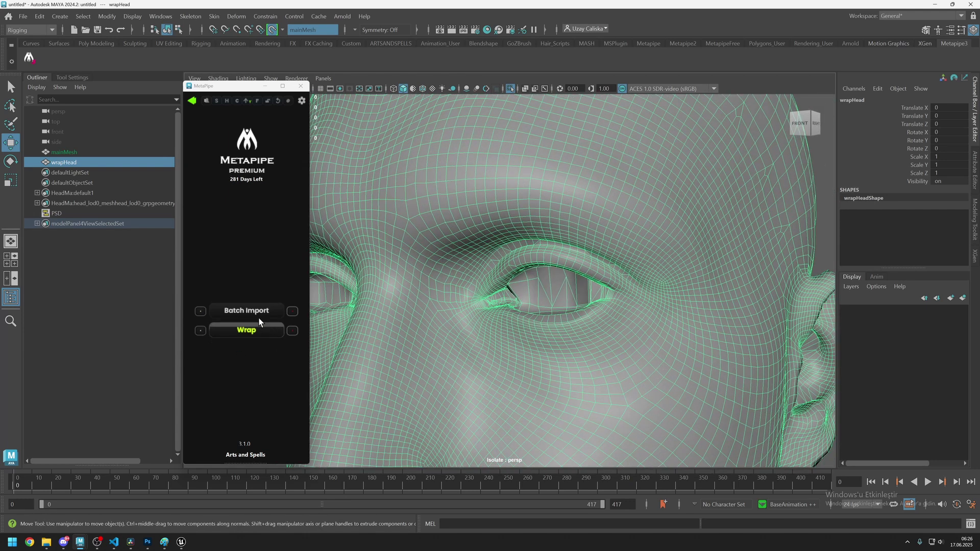
{"action": "scroll", "coordinate": [550, 297], "scroll_direction": "down", "scroll_amount": 3}
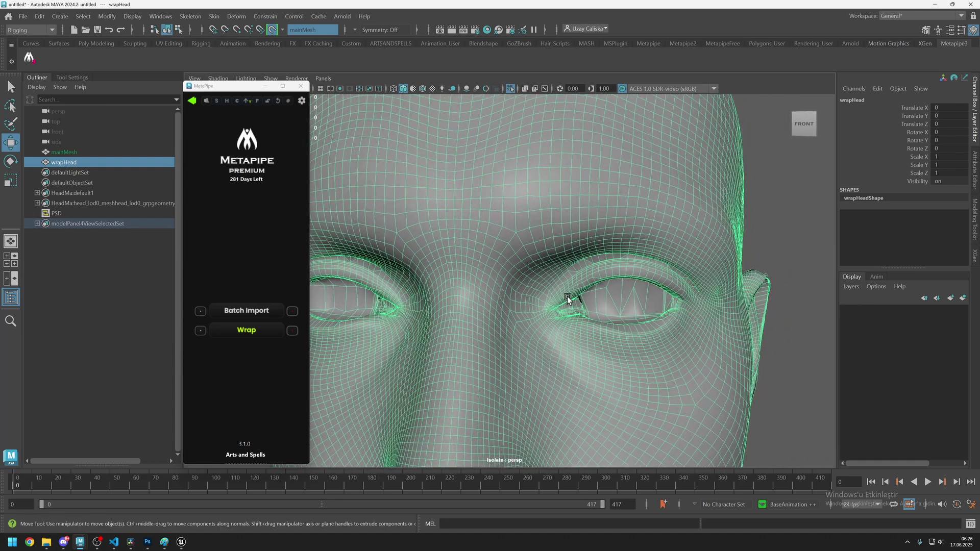
{"action": "scroll", "coordinate": [573, 299], "scroll_direction": "up", "scroll_amount": 3}
{"action": "scroll", "coordinate": [529, 264], "scroll_direction": "down", "scroll_amount": 3}
{"action": "scroll", "coordinate": [593, 295], "scroll_direction": "up", "scroll_amount": 3}
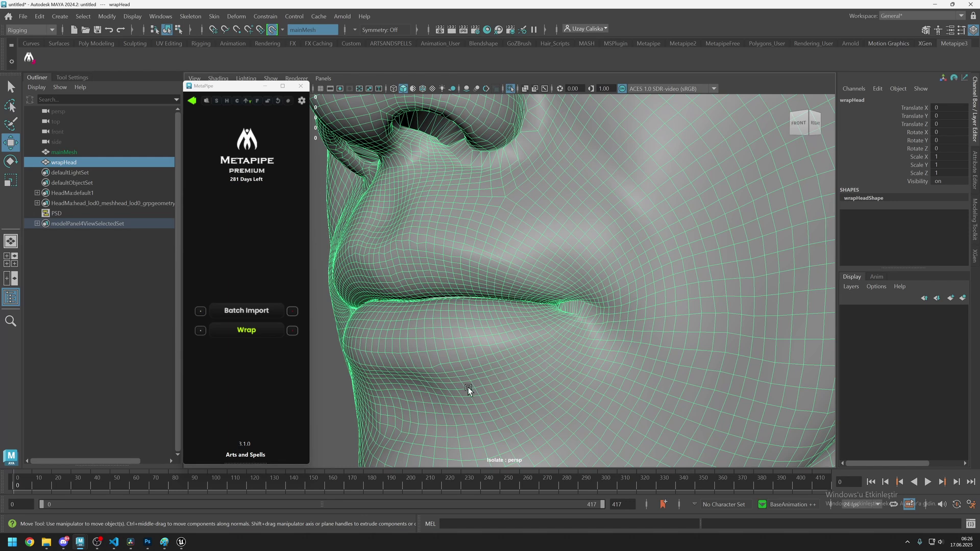
{"action": "left_click_drag", "start_coordinate": [536, 316], "coordinate": [403, 314], "text": "alt"}
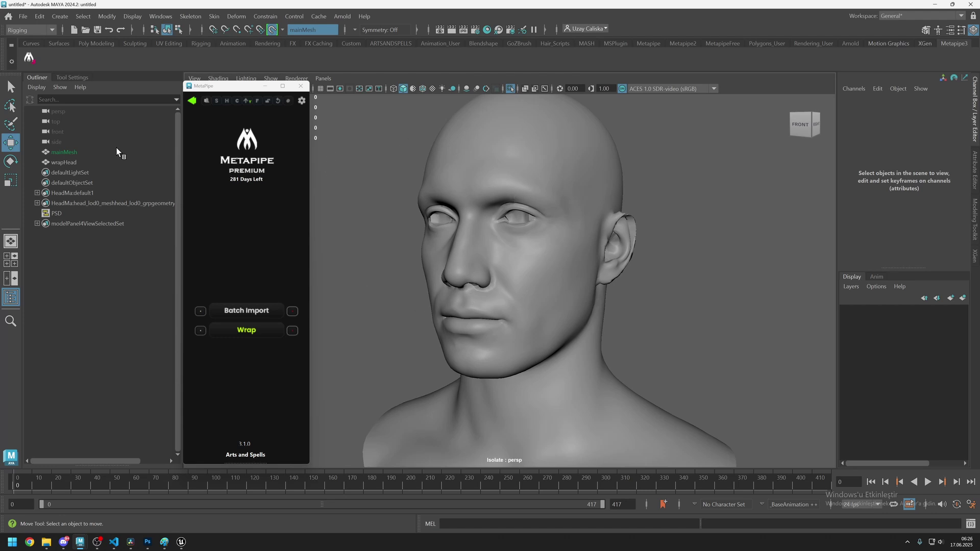
Step: Select wrapHead and set up the Smooth sculpting brush with a size of about 3.2
{"action": "left_click", "coordinate": [63, 163]}
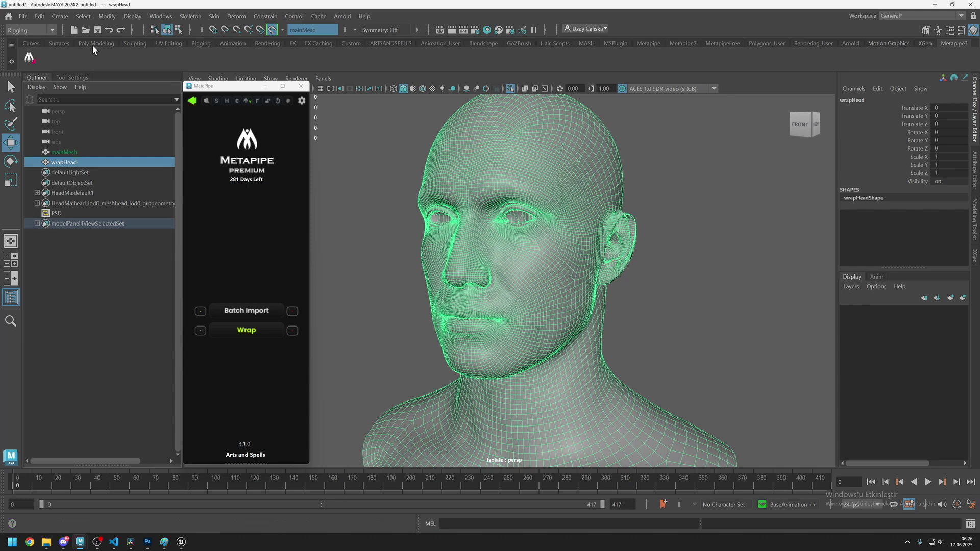
{"action": "left_click", "coordinate": [134, 44]}
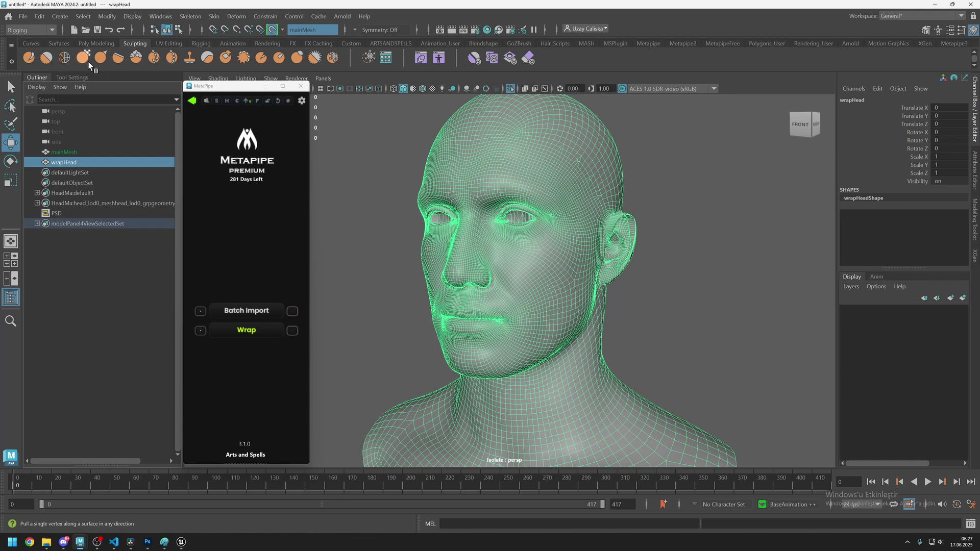
{"action": "left_click", "coordinate": [47, 58]}
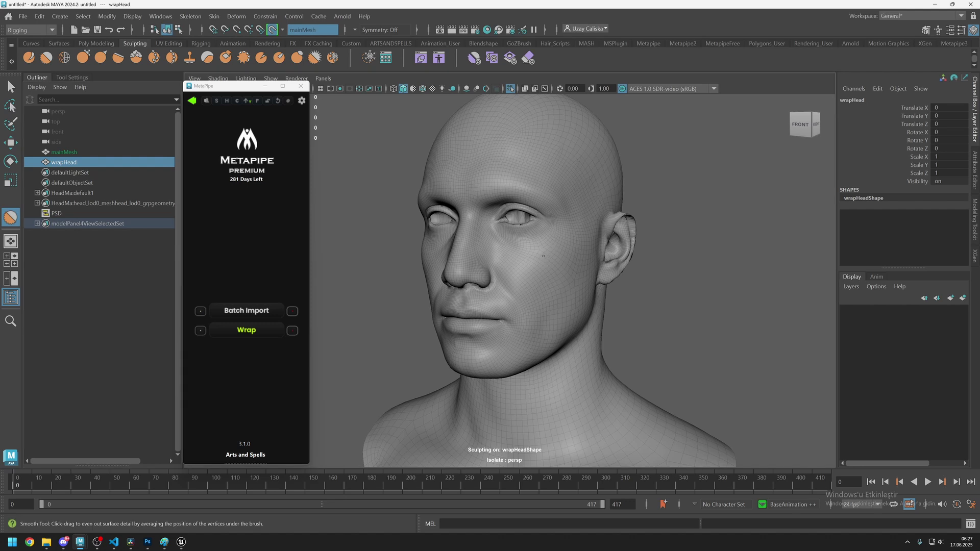
{"action": "mouse_move", "coordinate": [534, 230]}
{"action": "left_mouse_down"}
{"action": "mouse_move", "coordinate": [658, 230]}
{"action": "mouse_move", "coordinate": [507, 229]}
{"action": "mouse_move", "coordinate": [578, 230]}
{"action": "left_mouse_up"}
{"action": "mouse_move", "coordinate": [541, 243]}
{"action": "left_mouse_down"}
{"action": "mouse_move", "coordinate": [614, 244]}
{"action": "mouse_move", "coordinate": [529, 243]}
{"action": "mouse_move", "coordinate": [549, 244]}
{"action": "left_mouse_up"}
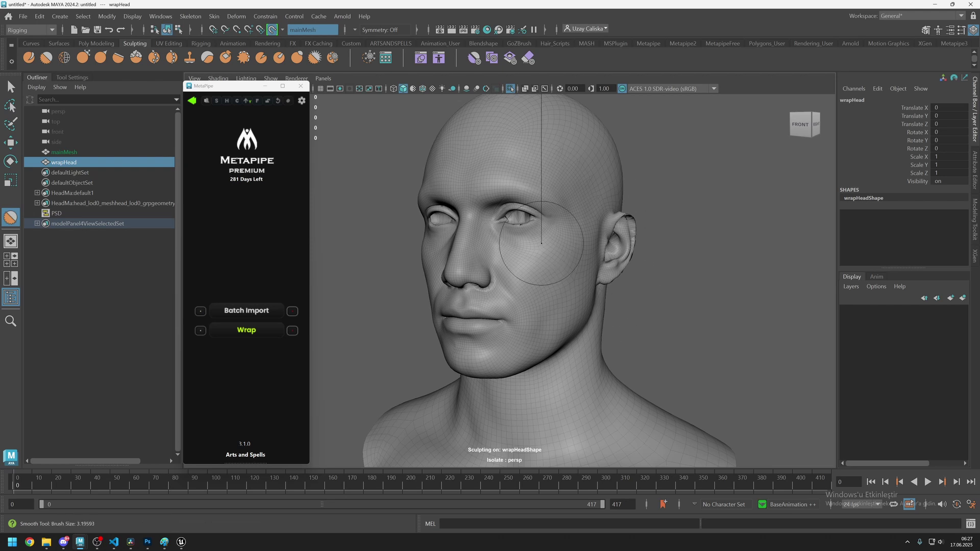
Step: Clean up the left eye area of wrapHead with the Smooth brush, undoing the excess strokes
{"action": "scroll", "coordinate": [541, 244], "scroll_direction": "up", "scroll_amount": 5}
{"action": "middle_click_drag", "start_coordinate": [520, 171], "coordinate": [512, 227], "text": "alt"}
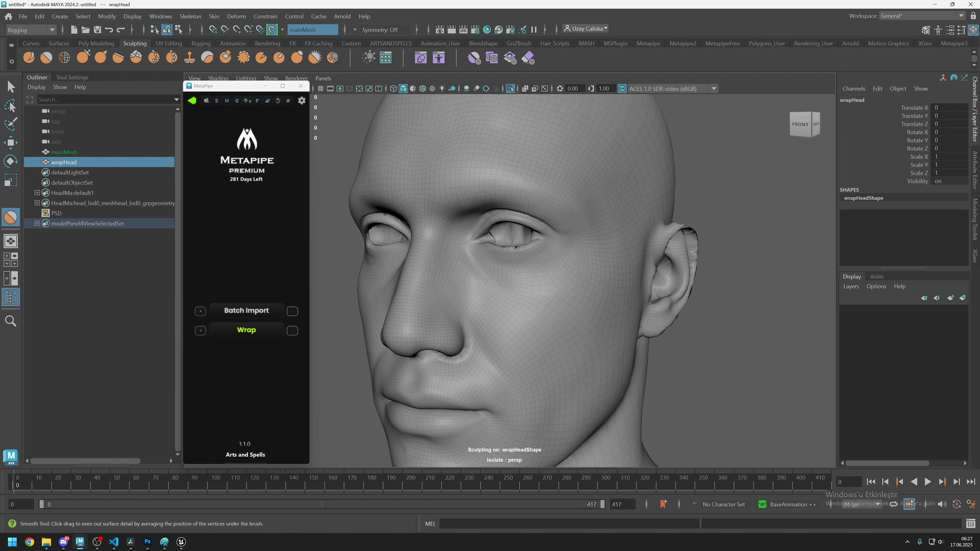
{"action": "key", "text": "ctrl+z"}
{"action": "key", "text": "ctrl+z"}
{"action": "key", "text": "ctrl+z"}
{"action": "key", "text": "ctrl+z"}
{"action": "key", "text": "ctrl+z"}
{"action": "key", "text": "ctrl+z"}
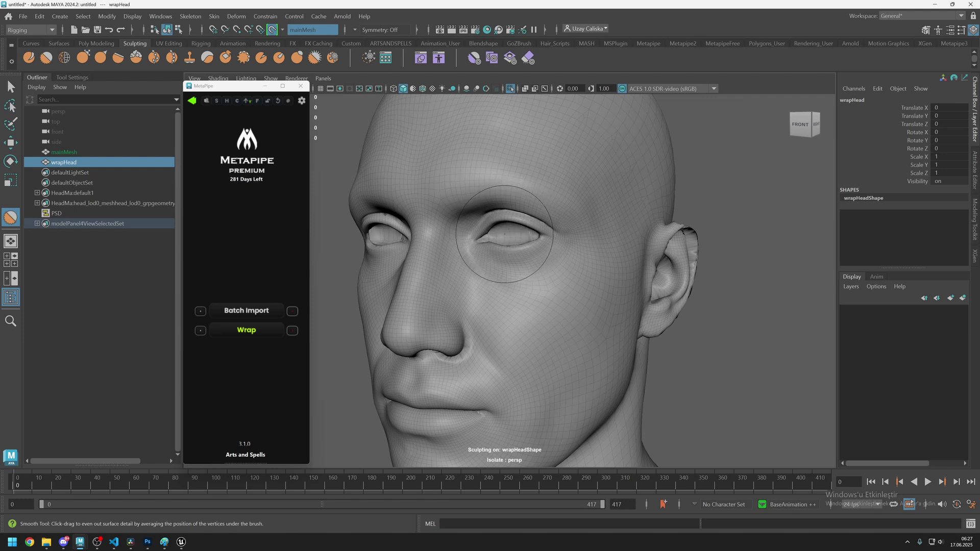
Step: Turn on Object X symmetry and smooth the lobe of the left ear
{"action": "left_click", "coordinate": [354, 31]}
{"action": "left_click", "coordinate": [377, 48]}
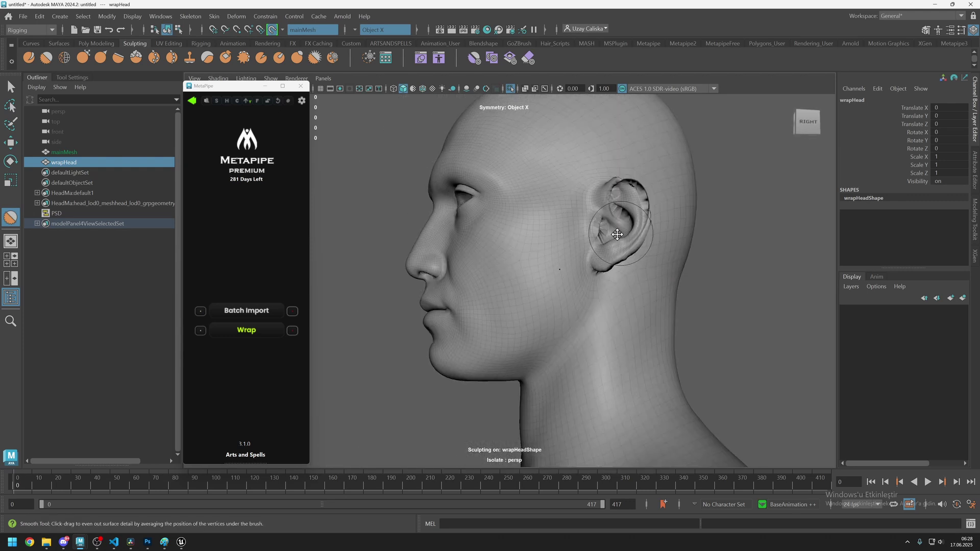
{"action": "middle_click_drag", "start_coordinate": [618, 235], "coordinate": [536, 272], "text": "alt"}
{"action": "left_click_drag", "start_coordinate": [537, 269], "coordinate": [564, 271], "text": "alt"}
{"action": "scroll", "coordinate": [566, 268], "scroll_direction": "up", "scroll_amount": 4}
{"action": "middle_click_drag", "start_coordinate": [598, 235], "coordinate": [509, 300], "text": "alt"}
{"action": "left_click_drag", "start_coordinate": [510, 300], "coordinate": [495, 319], "text": "alt"}
{"action": "middle_click_drag", "start_coordinate": [500, 316], "coordinate": [525, 290], "text": "alt"}
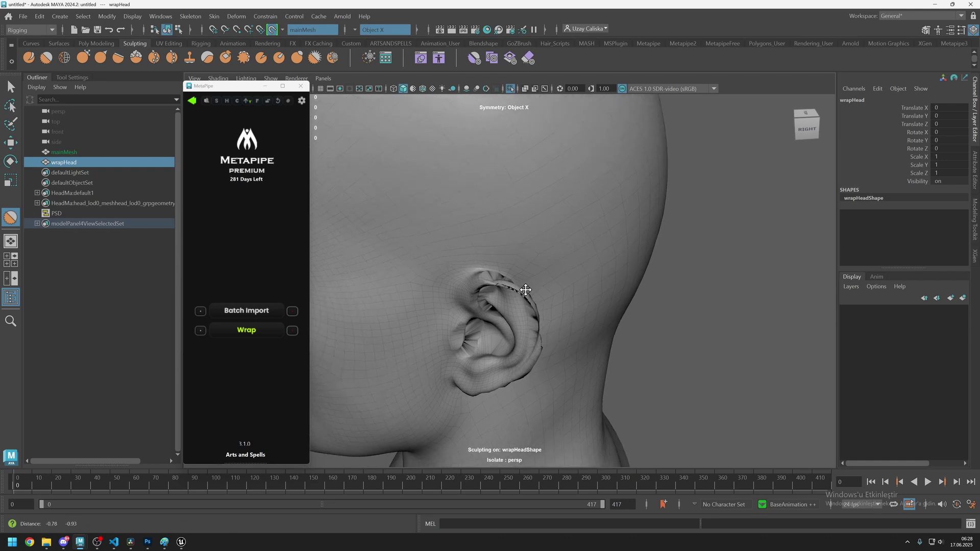
{"action": "left_click_drag", "start_coordinate": [526, 290], "coordinate": [538, 252], "text": "alt"}
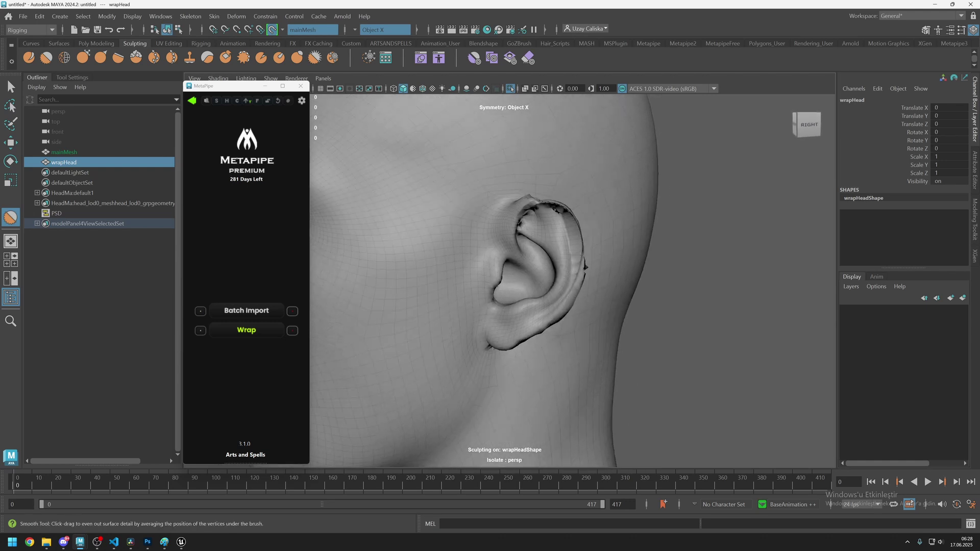
{"action": "left_click_drag", "start_coordinate": [536, 343], "coordinate": [503, 326]}
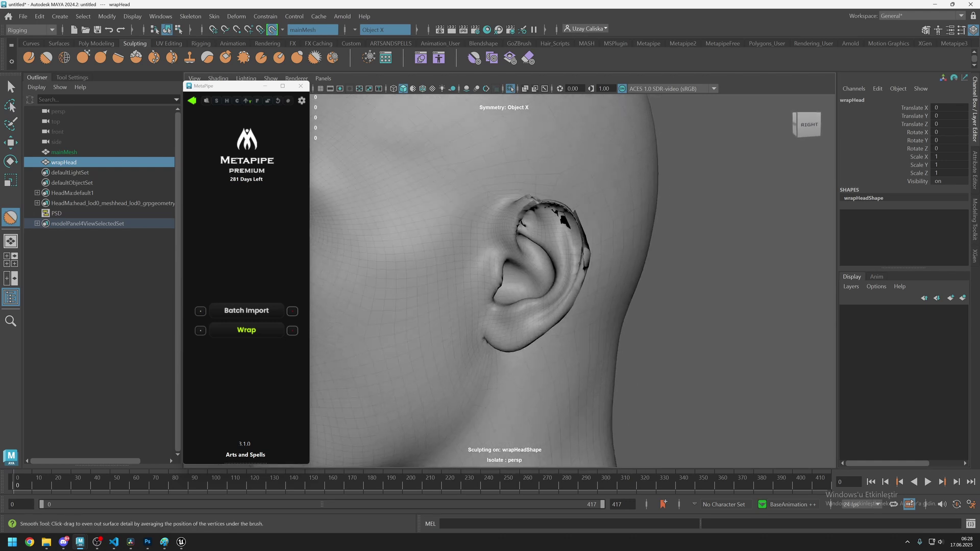
Step: Smooth the upper and rear rim of the left ear, and undo the last stroke inside the ear
{"action": "mouse_move", "coordinate": [554, 206]}
{"action": "left_mouse_down"}
{"action": "mouse_move", "coordinate": [573, 226]}
{"action": "mouse_move", "coordinate": [561, 199]}
{"action": "left_mouse_up"}
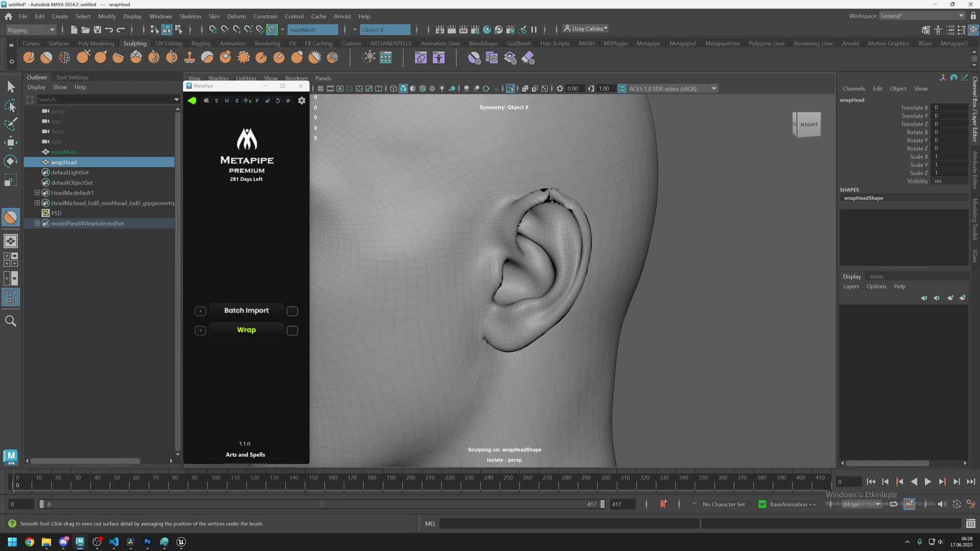
{"action": "left_click_drag", "start_coordinate": [576, 252], "coordinate": [580, 255]}
{"action": "mouse_move", "coordinate": [526, 215]}
{"action": "left_mouse_down"}
{"action": "mouse_move", "coordinate": [582, 240]}
{"action": "mouse_move", "coordinate": [547, 228]}
{"action": "left_mouse_up"}
{"action": "key", "text": "ctrl+z"}
Step: Smooth the corners of the mouth and the underside of the nostrils, undoing the last stroke
{"action": "scroll", "coordinate": [576, 272], "scroll_direction": "down", "scroll_amount": 5}
{"action": "mouse_move", "coordinate": [549, 271]}
{"action": "left_mouse_down", "text": "alt"}
{"action": "mouse_move", "coordinate": [498, 284]}
{"action": "mouse_move", "coordinate": [569, 269]}
{"action": "mouse_move", "coordinate": [522, 275]}
{"action": "mouse_move", "coordinate": [538, 300]}
{"action": "mouse_move", "coordinate": [573, 291]}
{"action": "mouse_move", "coordinate": [508, 285]}
{"action": "left_mouse_up", "text": "alt"}
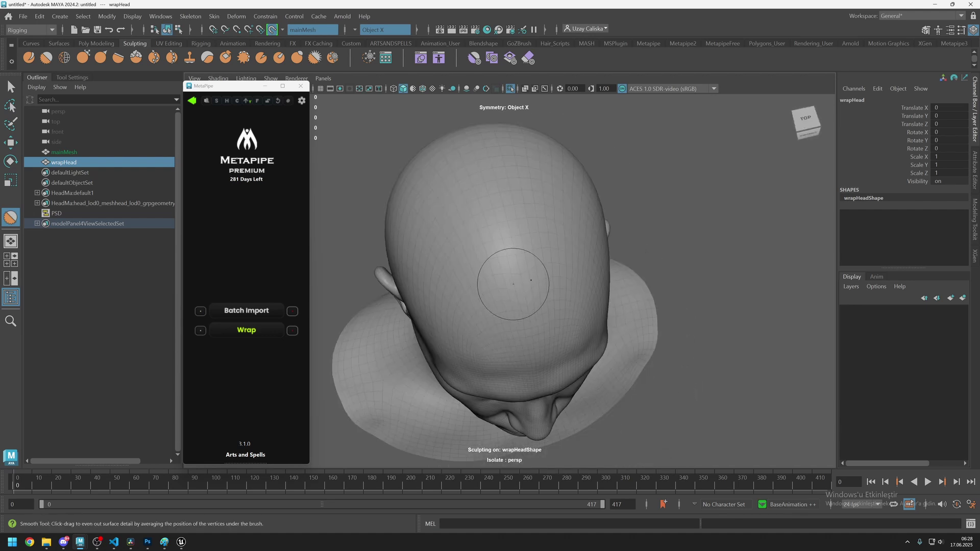
{"action": "left_click_drag", "start_coordinate": [515, 323], "coordinate": [529, 297], "text": "alt"}
{"action": "scroll", "coordinate": [529, 297], "scroll_direction": "up", "scroll_amount": 3}
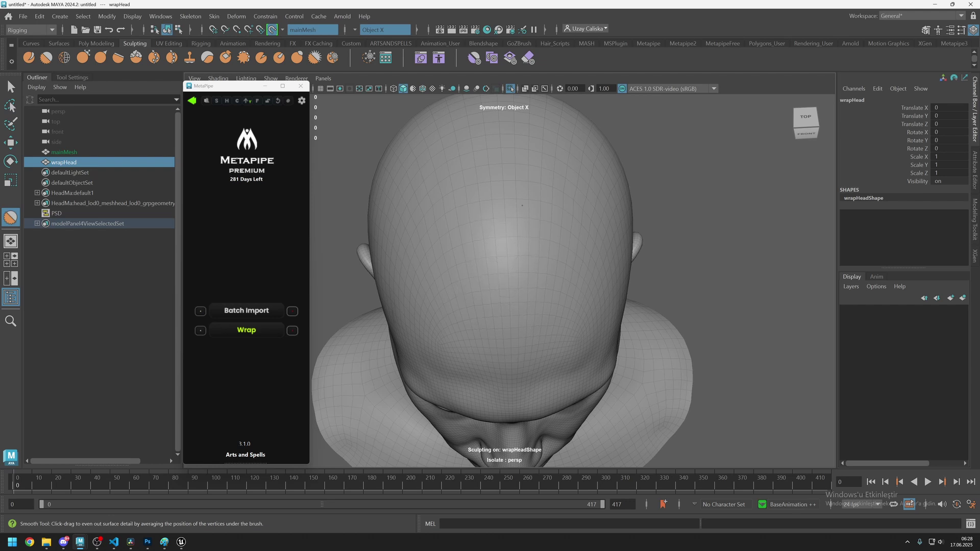
{"action": "mouse_move", "coordinate": [470, 328]}
{"action": "left_mouse_down", "text": "alt"}
{"action": "mouse_move", "coordinate": [448, 306]}
{"action": "mouse_move", "coordinate": [525, 296]}
{"action": "left_mouse_up", "text": "alt"}
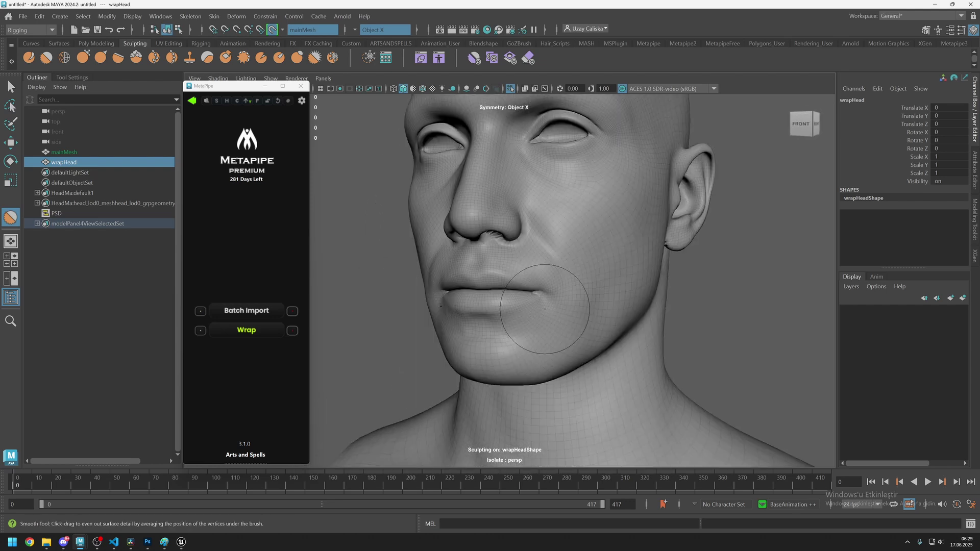
{"action": "scroll", "coordinate": [543, 297], "scroll_direction": "up", "scroll_amount": 3}
{"action": "scroll", "coordinate": [544, 296], "scroll_direction": "up", "scroll_amount": 1}
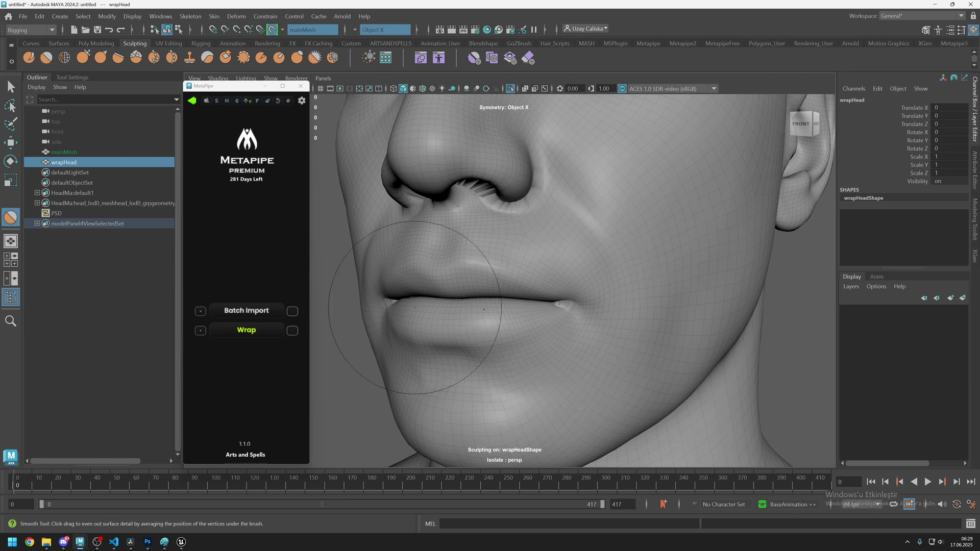
{"action": "scroll", "coordinate": [506, 317], "scroll_direction": "down", "scroll_amount": 4}
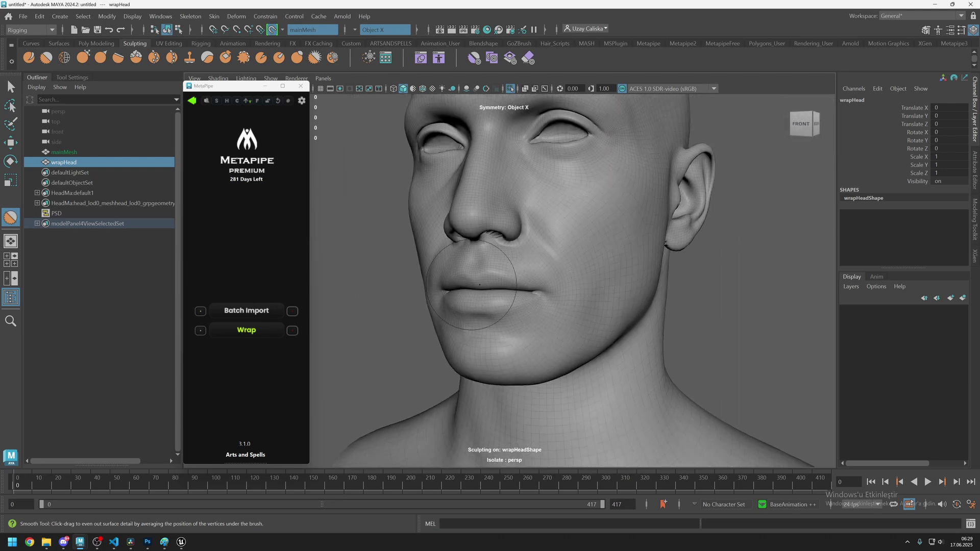
{"action": "scroll", "coordinate": [536, 301], "scroll_direction": "up", "scroll_amount": 4}
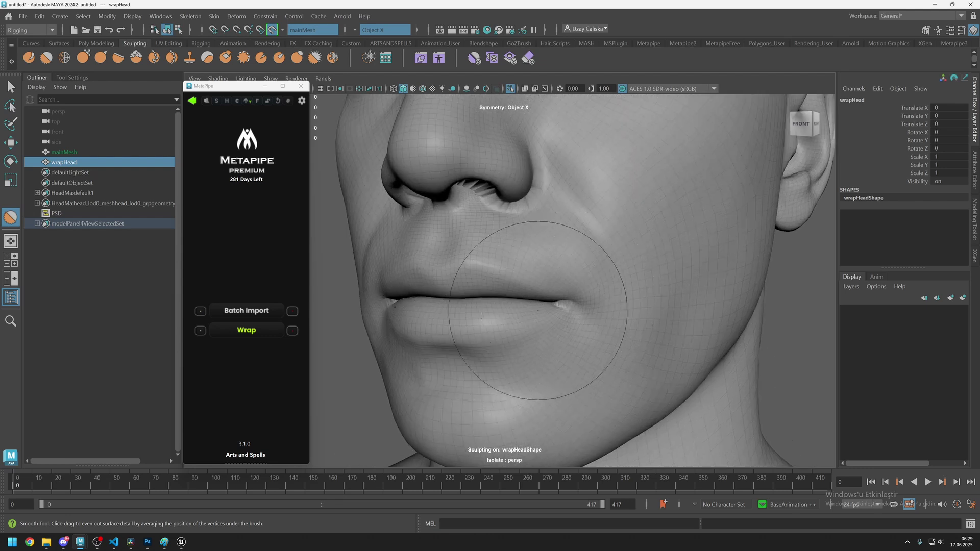
{"action": "left_click_drag", "start_coordinate": [562, 306], "coordinate": [547, 288]}
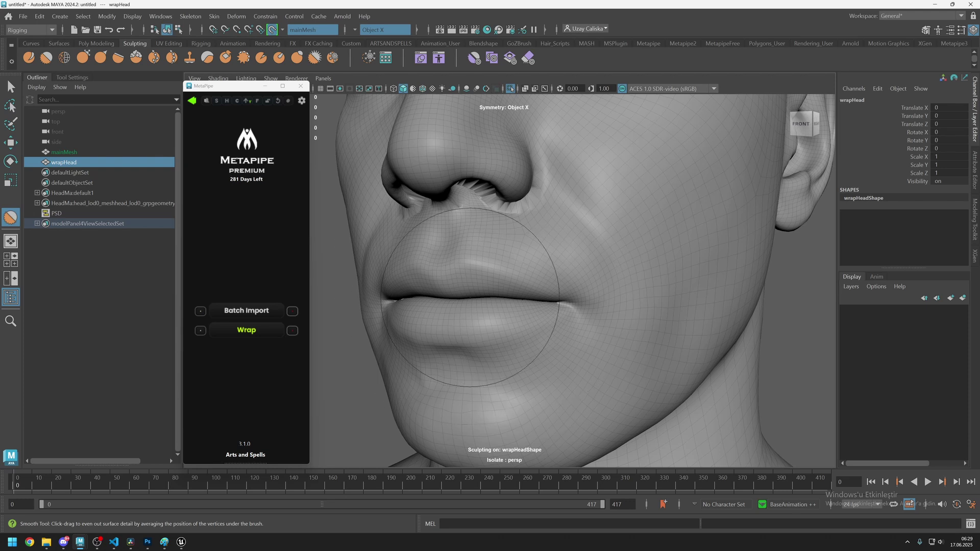
{"action": "middle_click_drag", "start_coordinate": [547, 163], "coordinate": [561, 280], "text": "alt"}
{"action": "key", "text": "ctrl+z"}
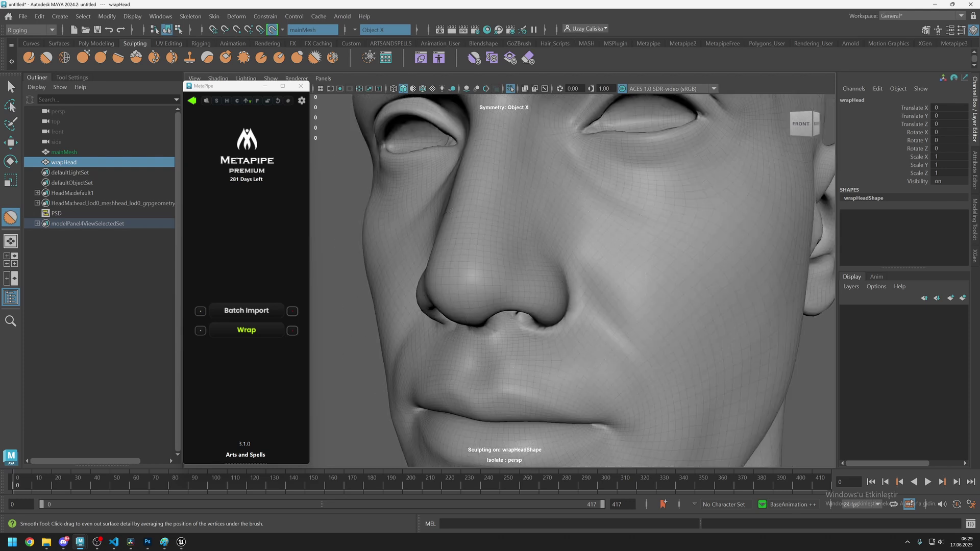
Step: Leave the Smooth brush for the Move tool and deselect the wrapHead mesh
{"action": "left_click_drag", "start_coordinate": [511, 277], "coordinate": [534, 233], "text": "alt"}
{"action": "scroll", "coordinate": [503, 219], "scroll_direction": "down", "scroll_amount": 5}
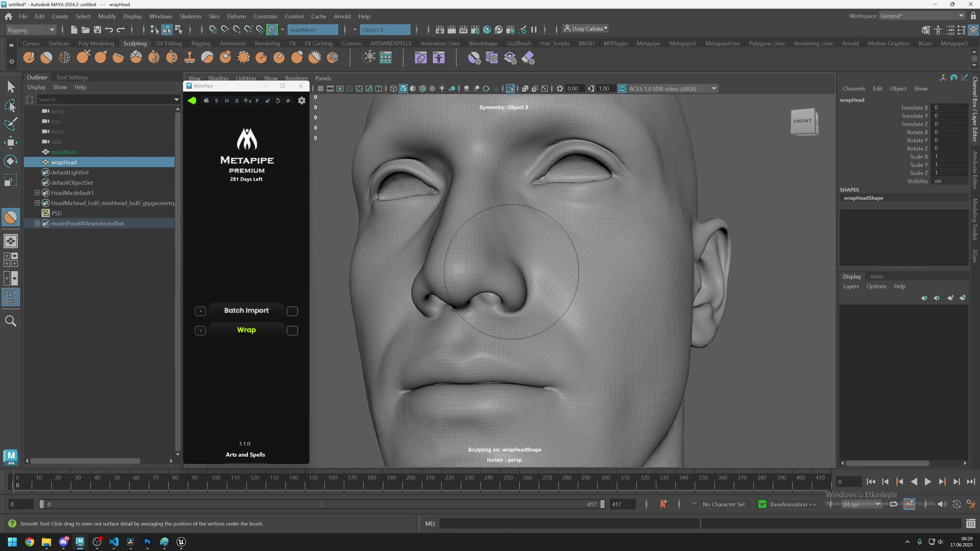
{"action": "scroll", "coordinate": [507, 291], "scroll_direction": "down", "scroll_amount": 5}
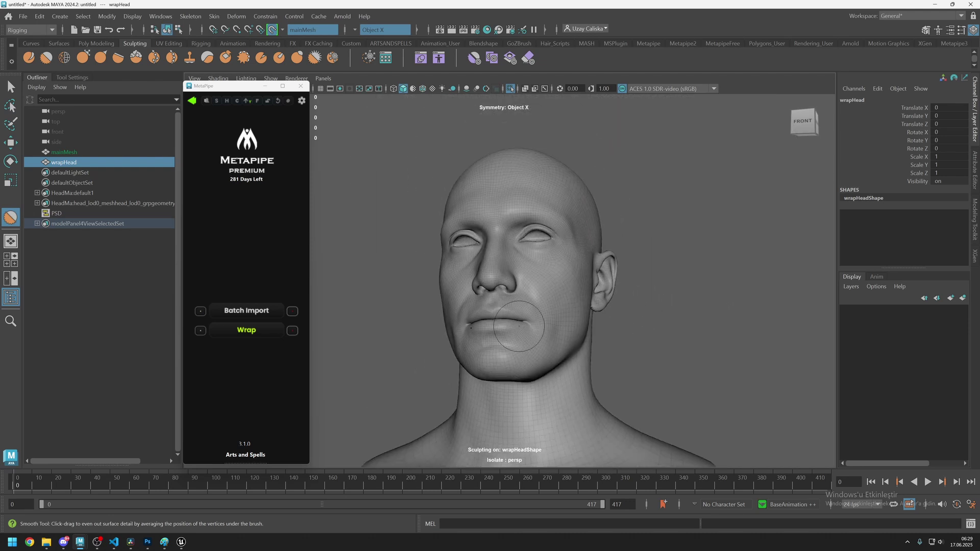
{"action": "left_click_drag", "start_coordinate": [506, 306], "coordinate": [572, 308], "text": "alt"}
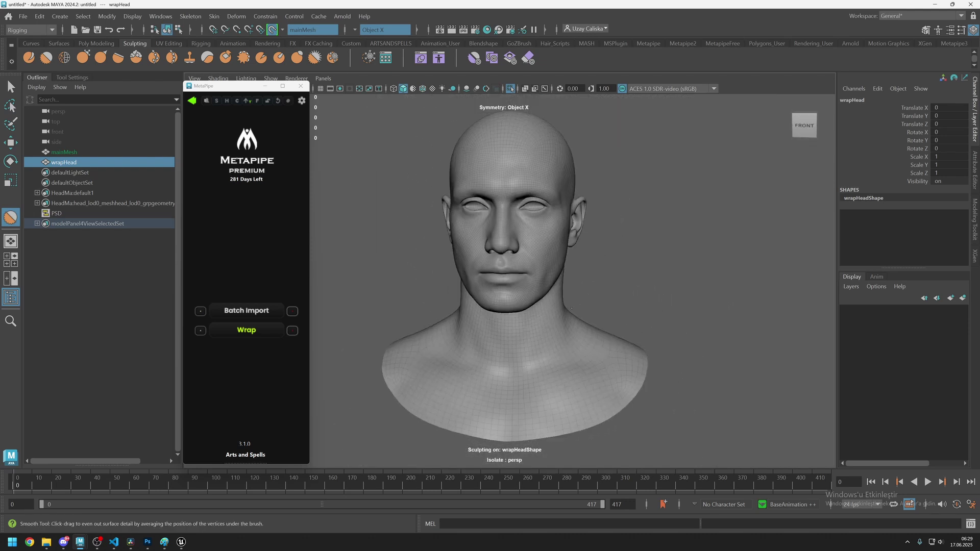
{"action": "key", "text": "w"}
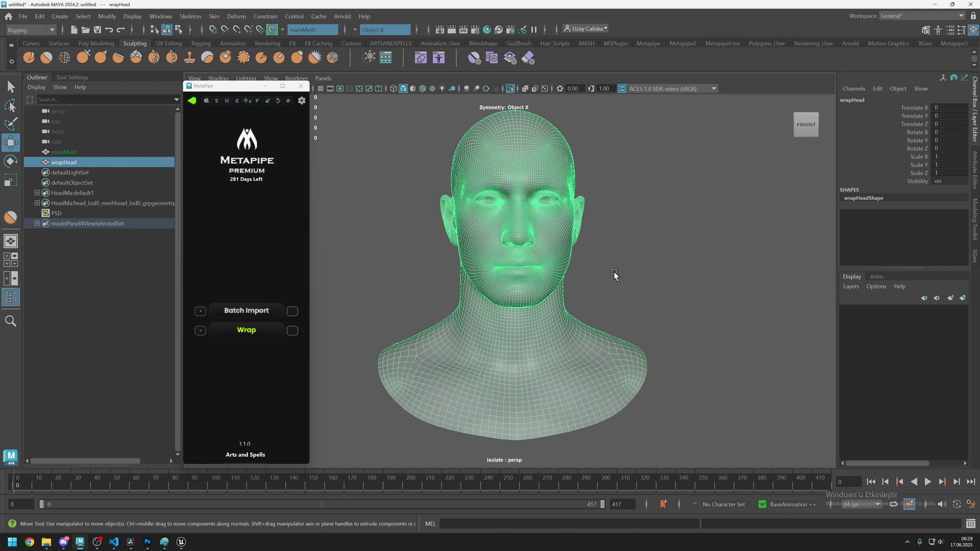
{"action": "left_click", "coordinate": [596, 289]}
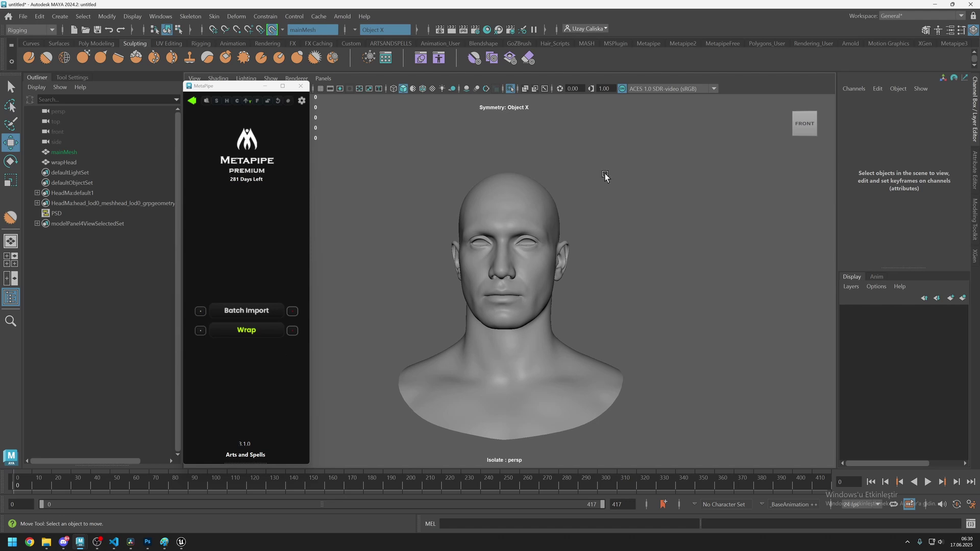
Step: Set the MetaPipe Wrap mode to NO and run Wrap to add eyeballs to the cleaned-up head
{"action": "left_click", "coordinate": [201, 332]}
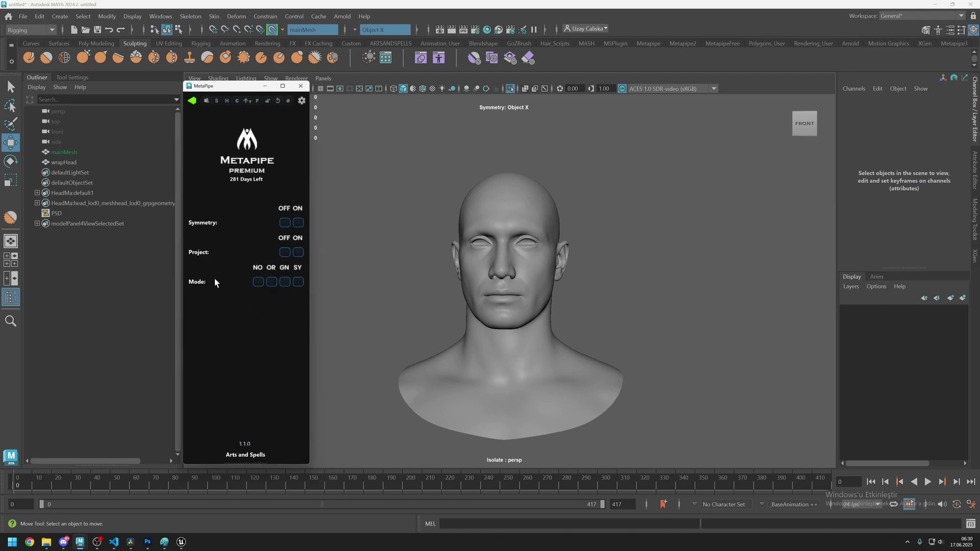
{"action": "left_click", "coordinate": [258, 281]}
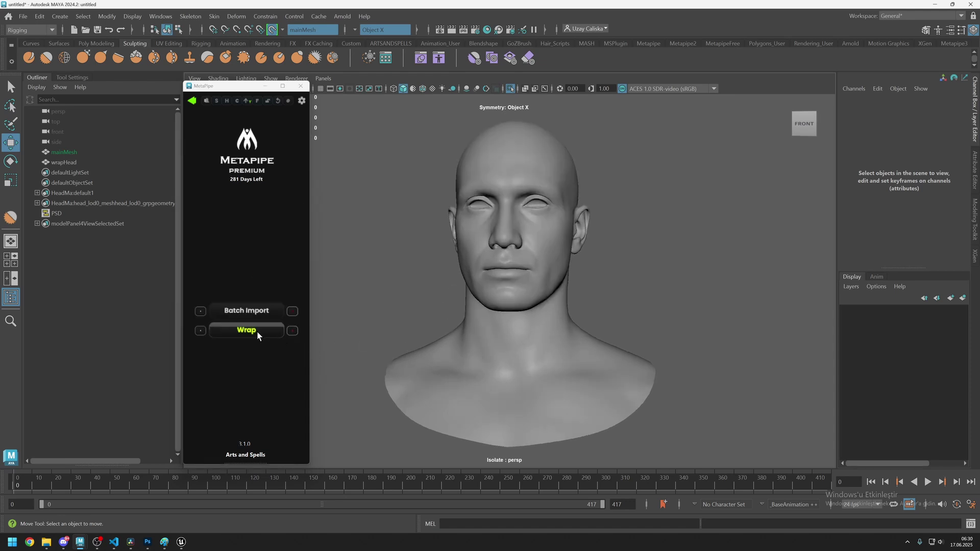
Step: Check the head and generated eye meshes by selecting them, and leave only eyeR and eyeL selected
{"action": "left_click_drag", "start_coordinate": [377, 184], "coordinate": [641, 346]}
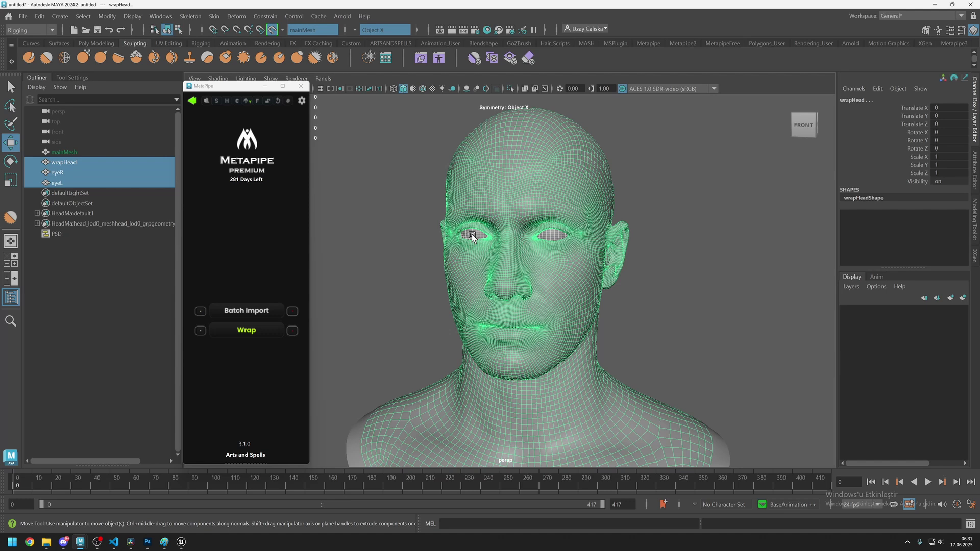
{"action": "left_click", "coordinate": [393, 280]}
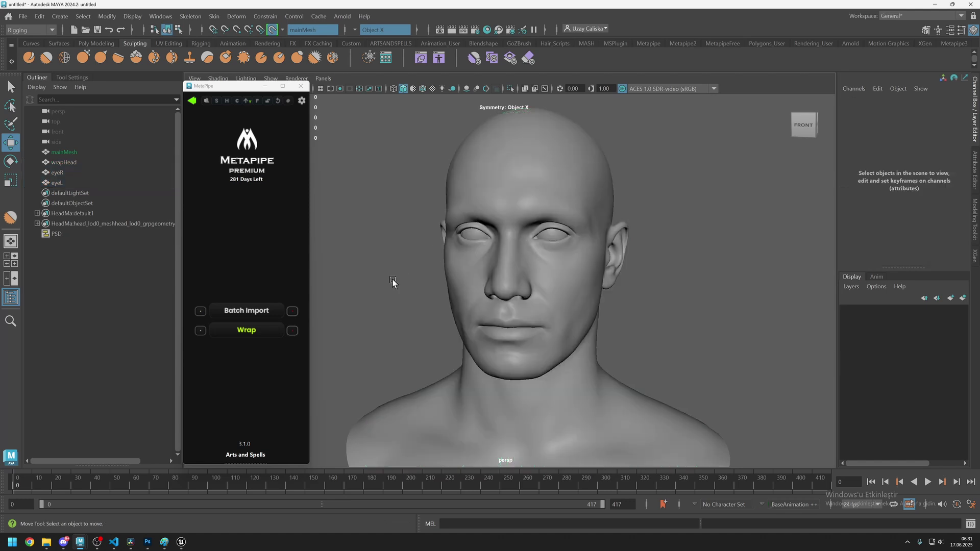
{"action": "left_click", "coordinate": [469, 238]}
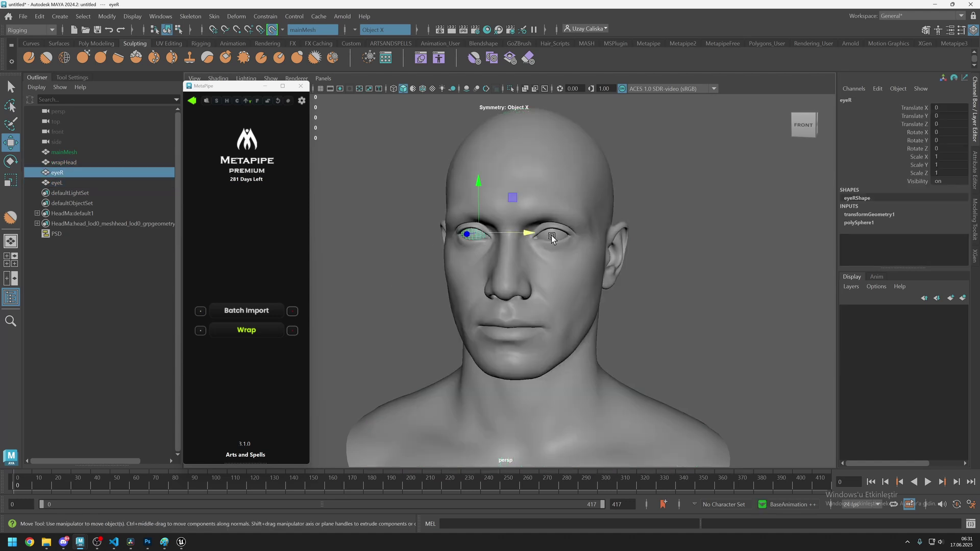
{"action": "left_click", "coordinate": [552, 234]}
{"action": "left_click", "coordinate": [470, 234], "text": "shift"}
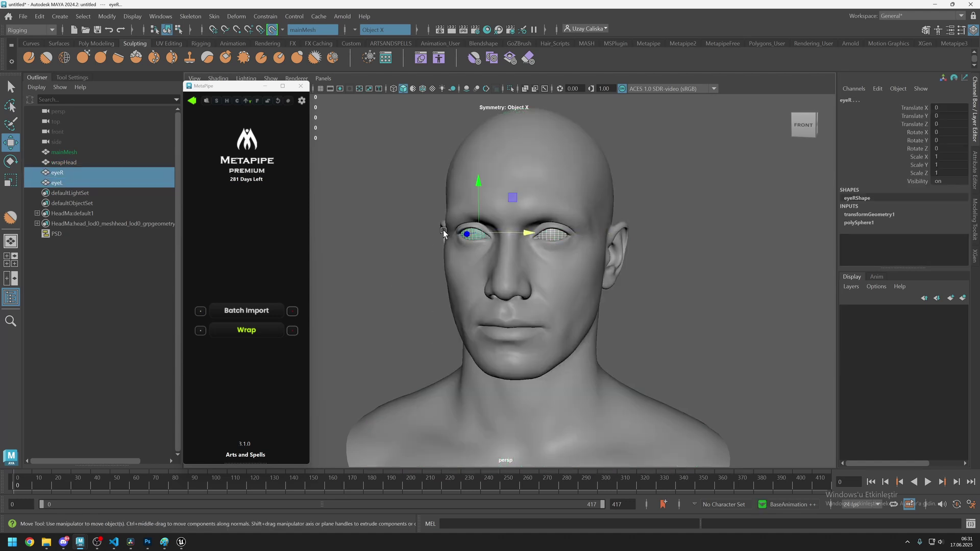